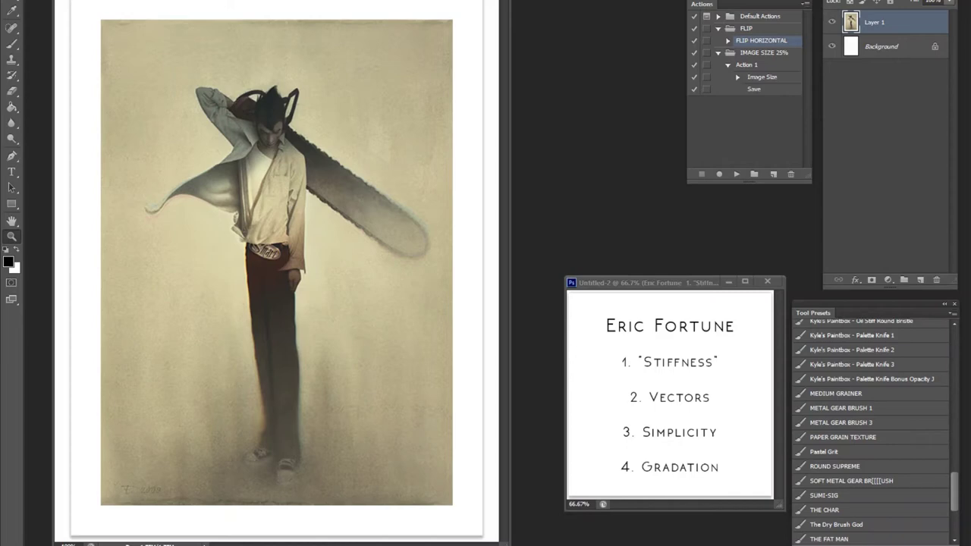
click(920, 280)
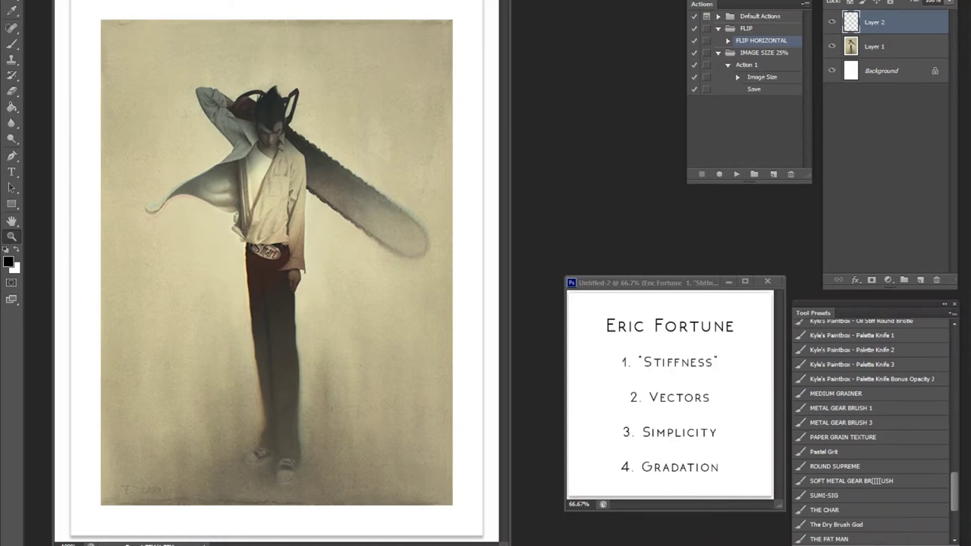
Step: Set the brush's foreground colour to bright red
key(b)
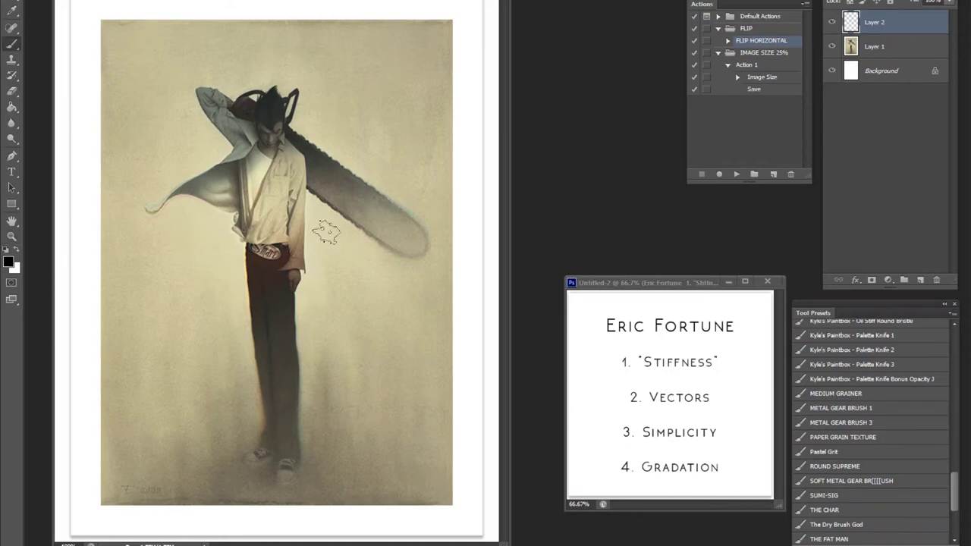
click(9, 262)
click(560, 165)
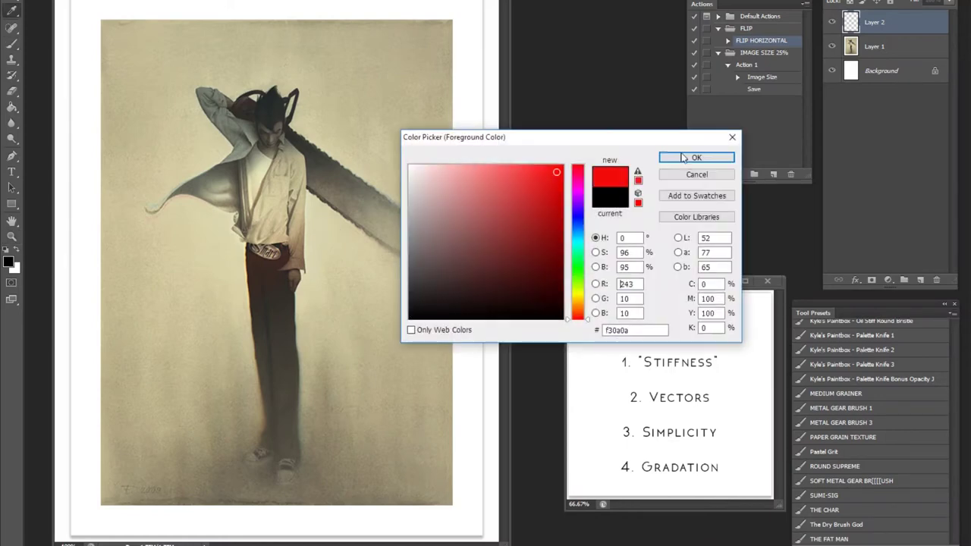
click(696, 157)
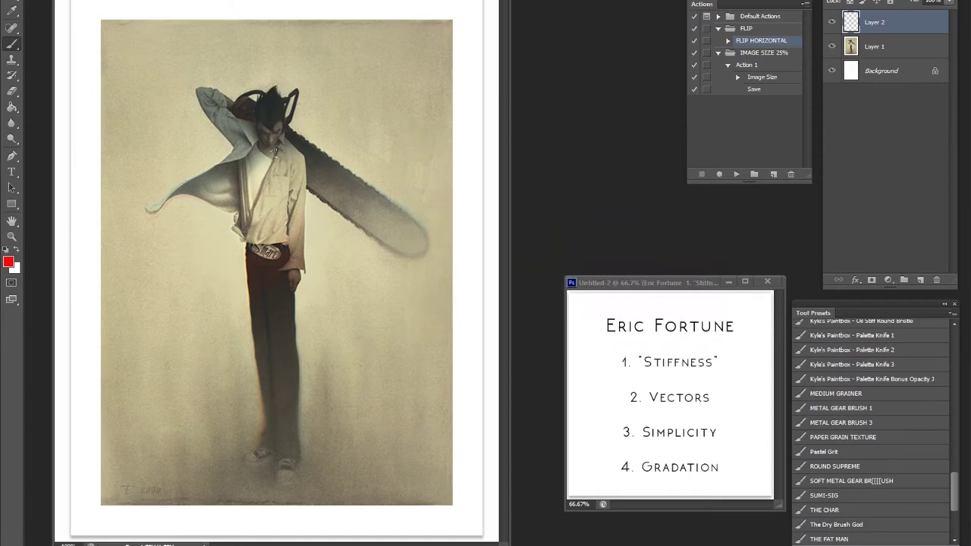
Step: Paint a vertical red axis line over the figure, test its tilt by rotating, then nudge it
mouse_move(270, 88)
mouse_down()
mouse_move(270, 458)
mouse_move(270, 231)
mouse_move(278, 437)
mouse_up()
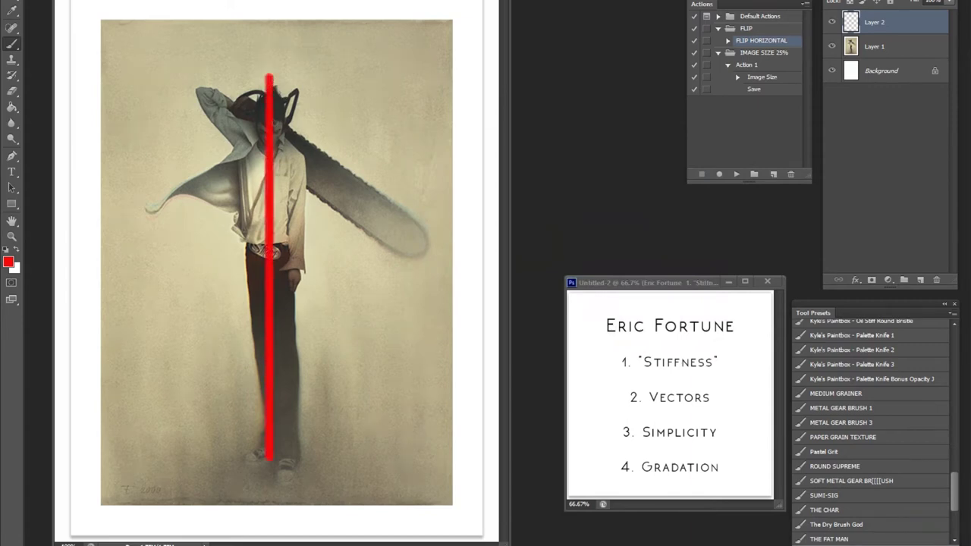
drag(269, 76, 271, 53)
key(ctrl+t)
mouse_move(421, 241)
mouse_down()
mouse_move(319, 409)
mouse_move(296, 414)
mouse_move(415, 275)
mouse_move(414, 239)
mouse_up()
key(Return)
key(v)
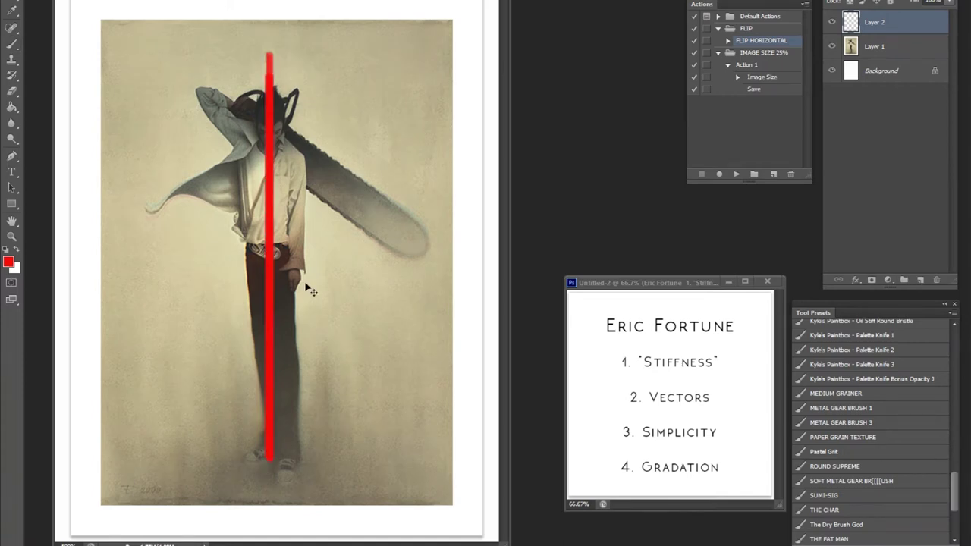
drag(304, 287, 310, 292)
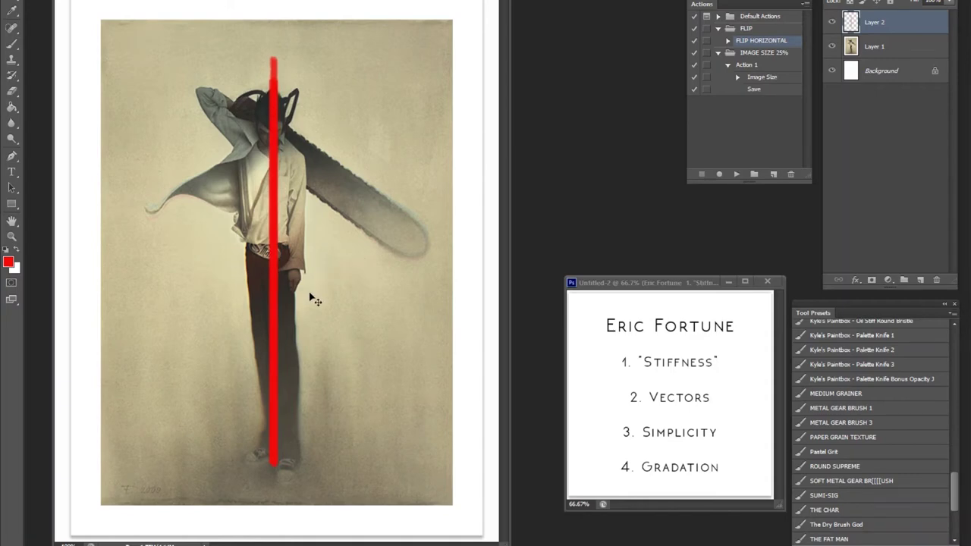
Step: Add a thin red stroke beside the line, then delete that layer and add a fresh one
key(b)
mouse_move(269, 159)
mouse_down()
mouse_move(254, 282)
mouse_move(265, 369)
mouse_up()
mouse_move(295, 464)
mouse_down()
mouse_move(260, 288)
mouse_move(264, 126)
mouse_move(263, 331)
mouse_move(285, 426)
mouse_up()
key(Delete)
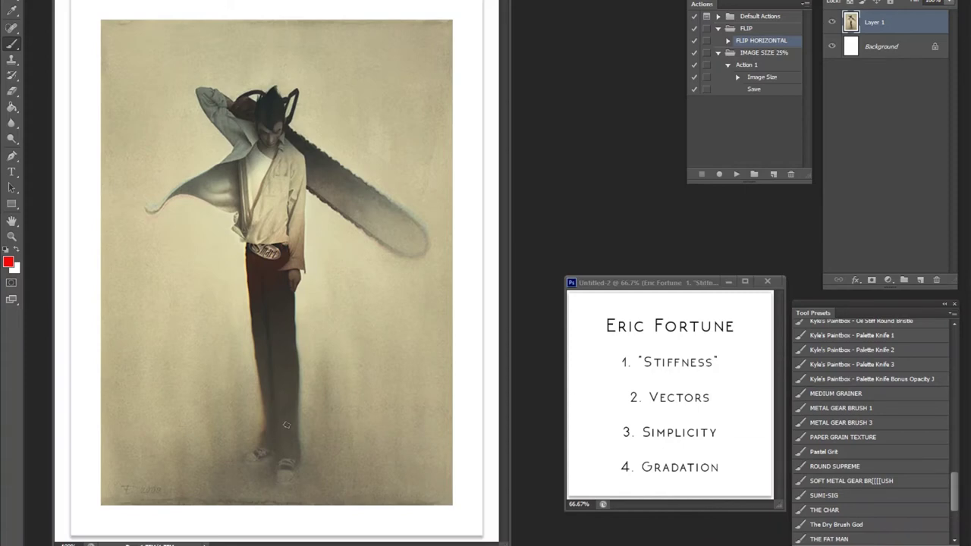
click(903, 281)
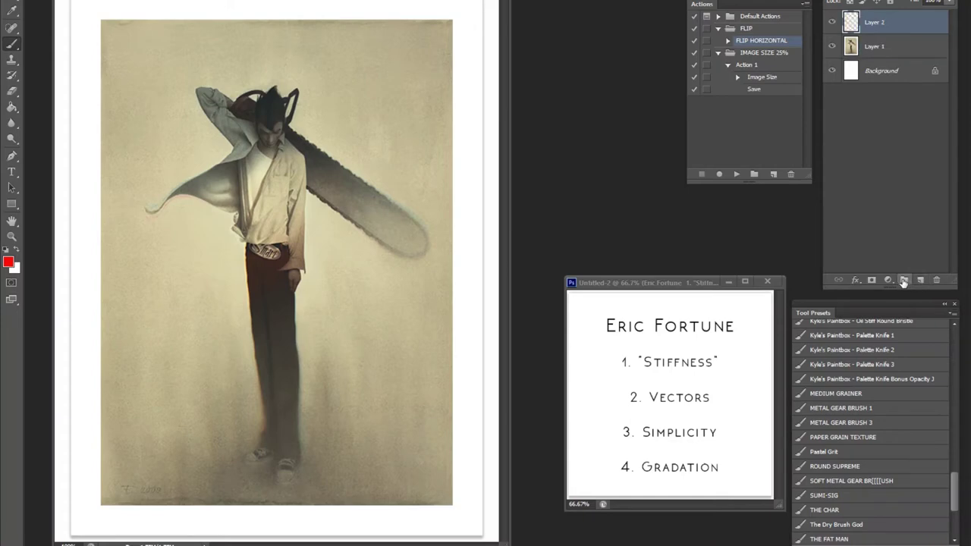
mouse_move(149, 208)
mouse_down()
mouse_move(256, 142)
mouse_move(167, 201)
mouse_move(196, 203)
mouse_up()
key(ctrl+z)
mouse_move(282, 143)
mouse_down()
mouse_move(235, 252)
mouse_move(264, 220)
mouse_up()
mouse_move(298, 150)
mouse_down()
mouse_move(294, 232)
mouse_move(269, 279)
mouse_up()
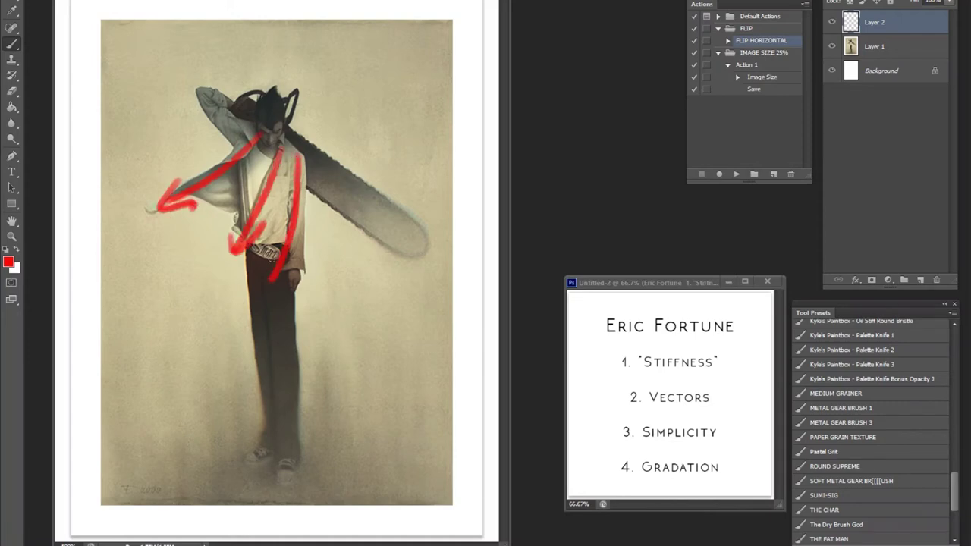
drag(295, 241, 282, 266)
drag(476, 78, 304, 103)
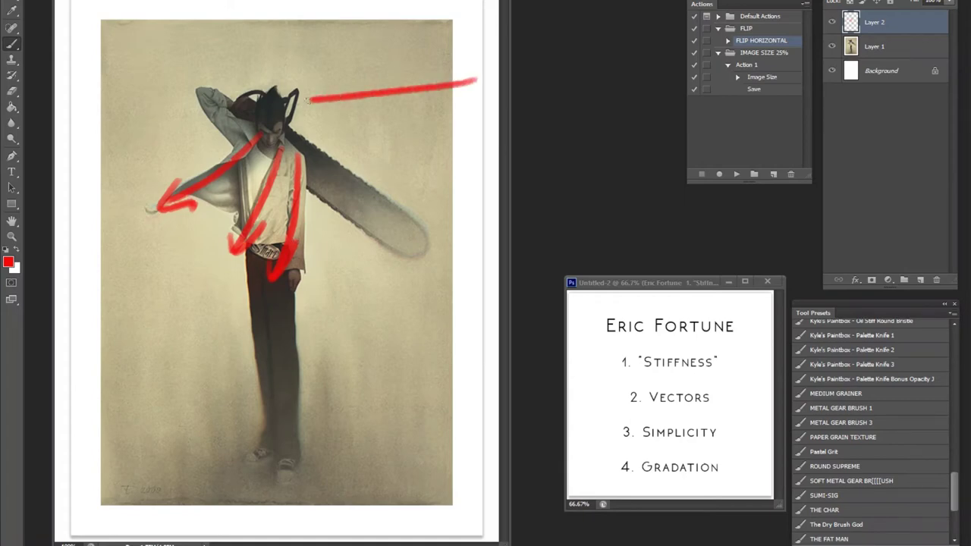
mouse_move(362, 69)
mouse_down()
mouse_move(355, 123)
mouse_move(355, 84)
mouse_move(350, 119)
mouse_move(293, 118)
mouse_move(343, 116)
mouse_up()
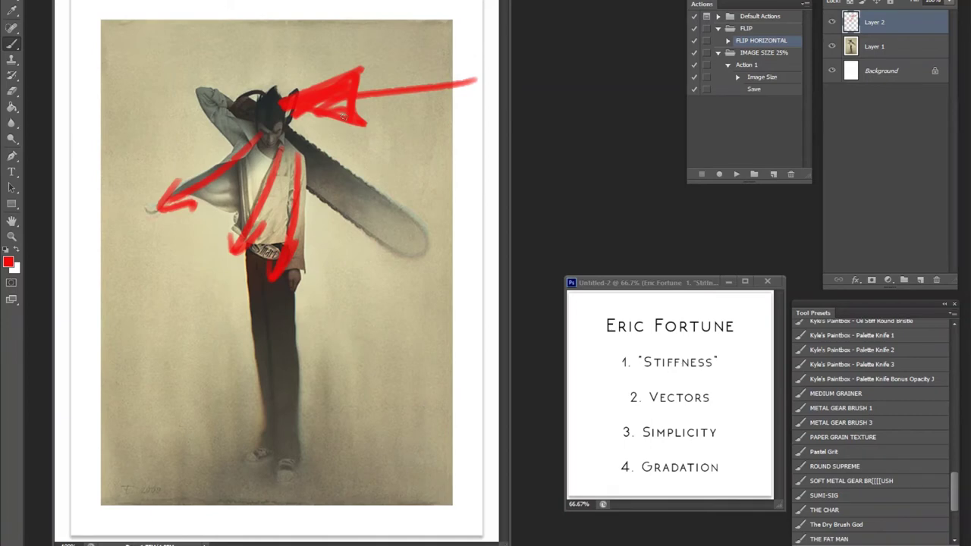
key(ctrl+alt+z)
key(ctrl+alt+z)
key(ctrl+alt+z)
key(ctrl+alt+z)
key(ctrl+alt+z)
key(ctrl+alt+z)
key(ctrl+alt+z)
key(ctrl+alt+z)
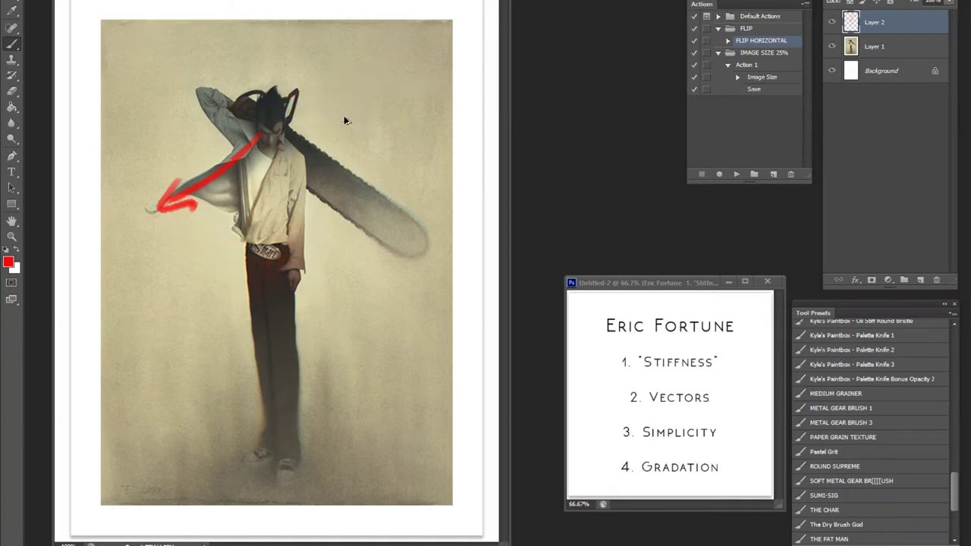
key(ctrl+alt+z)
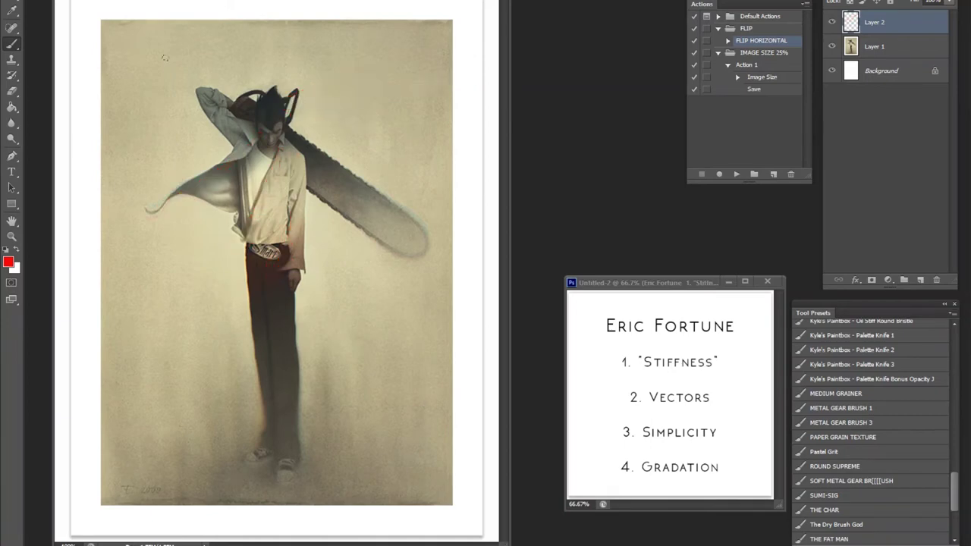
mouse_move(165, 57)
mouse_down()
mouse_move(447, 273)
mouse_move(437, 253)
mouse_move(165, 51)
mouse_up()
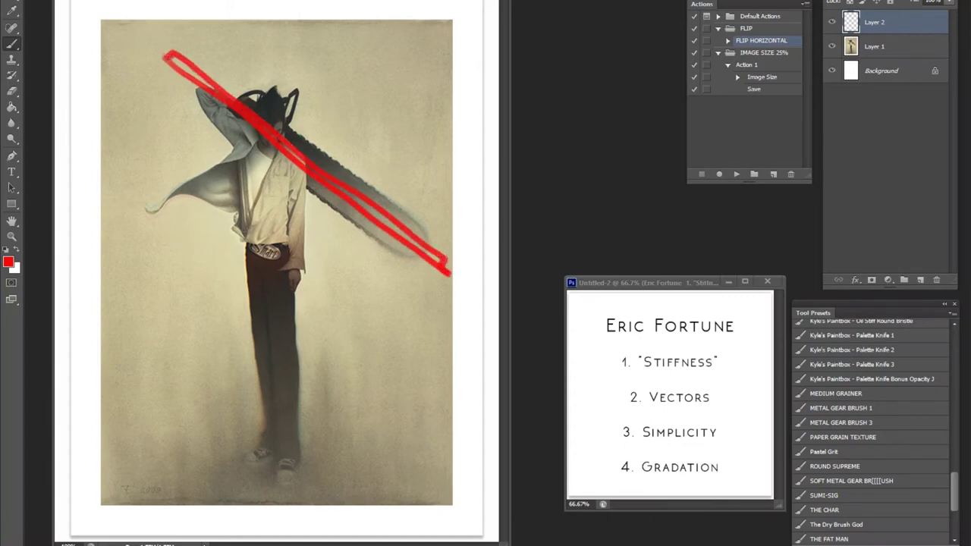
mouse_move(135, 212)
mouse_down()
mouse_move(246, 152)
mouse_move(218, 157)
mouse_up()
mouse_move(239, 247)
mouse_down()
mouse_move(275, 167)
mouse_move(279, 175)
mouse_up()
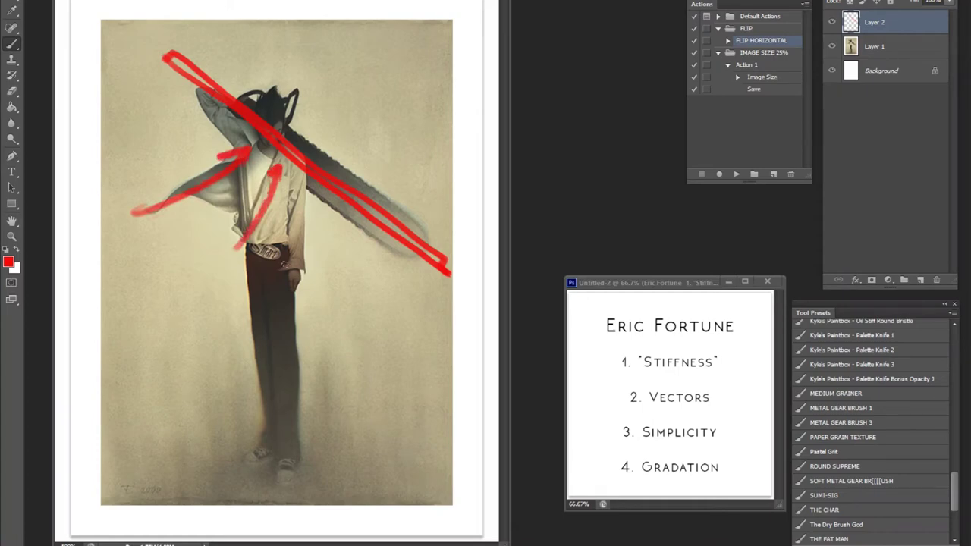
mouse_move(287, 264)
mouse_down()
mouse_move(298, 175)
mouse_move(304, 188)
mouse_up()
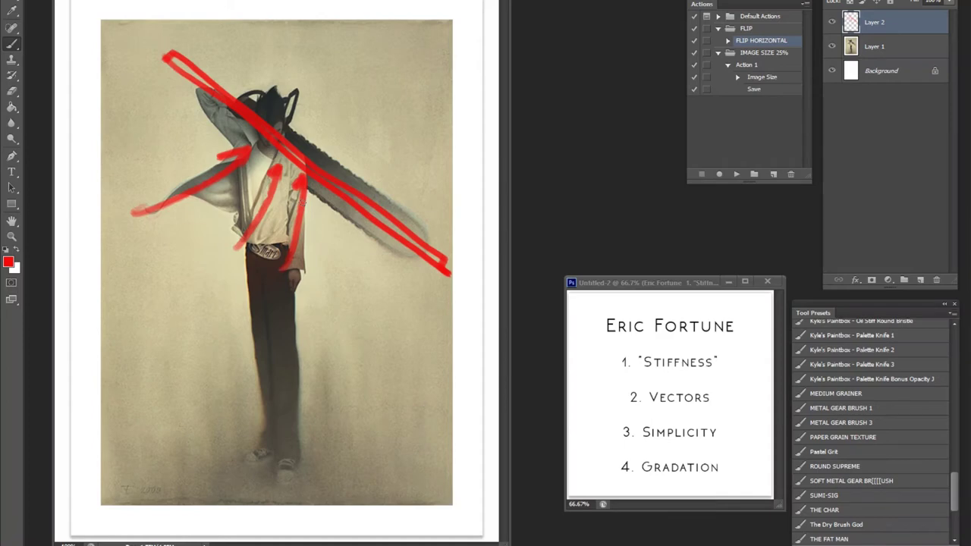
mouse_move(390, 251)
mouse_down()
mouse_move(415, 261)
mouse_move(440, 224)
mouse_move(425, 212)
mouse_move(452, 262)
mouse_up()
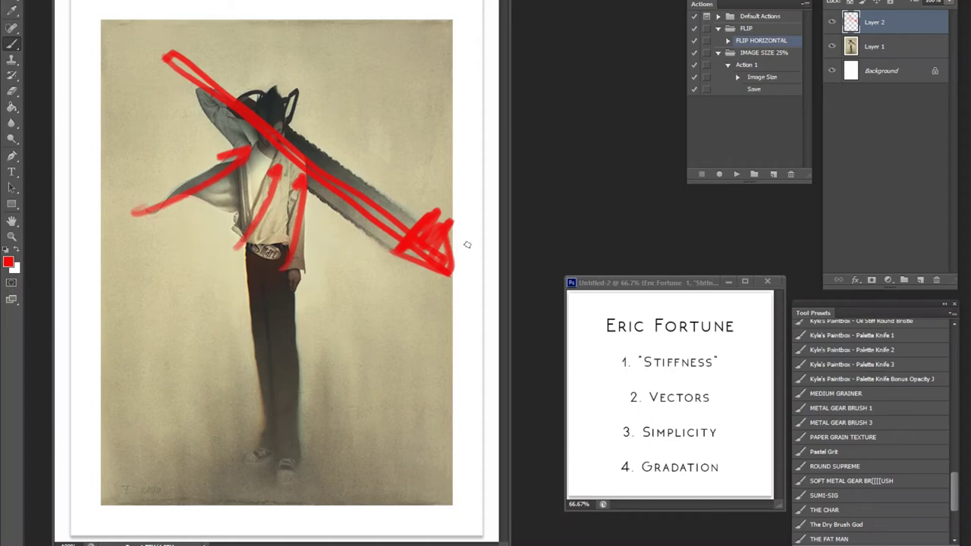
click(935, 280)
click(920, 280)
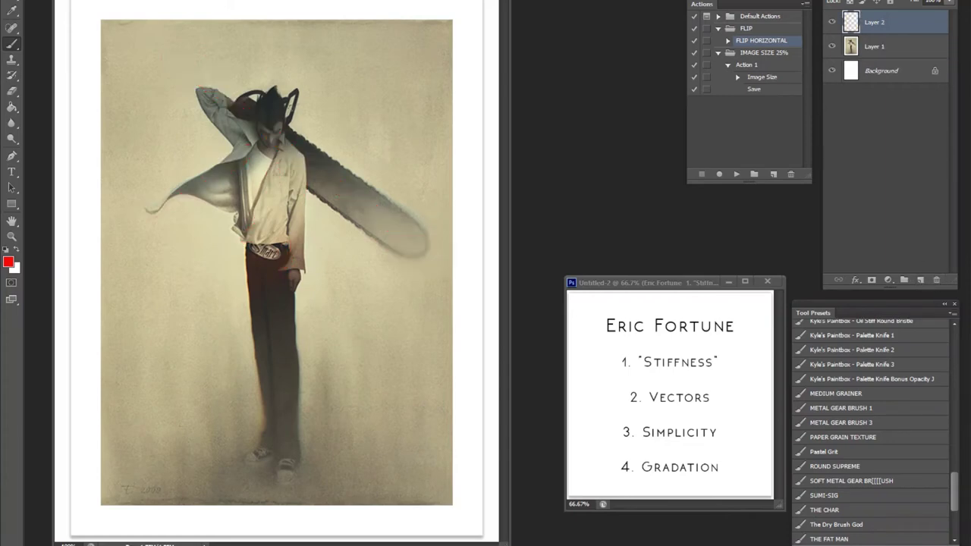
drag(272, 97, 273, 466)
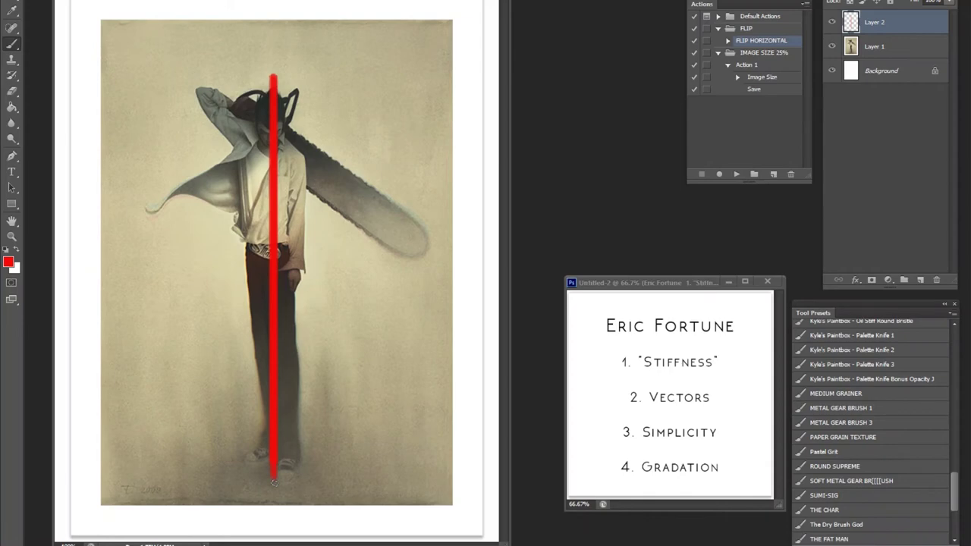
click(936, 280)
Step: On a new empty layer, paint a red line curving from the head to the feet
click(920, 280)
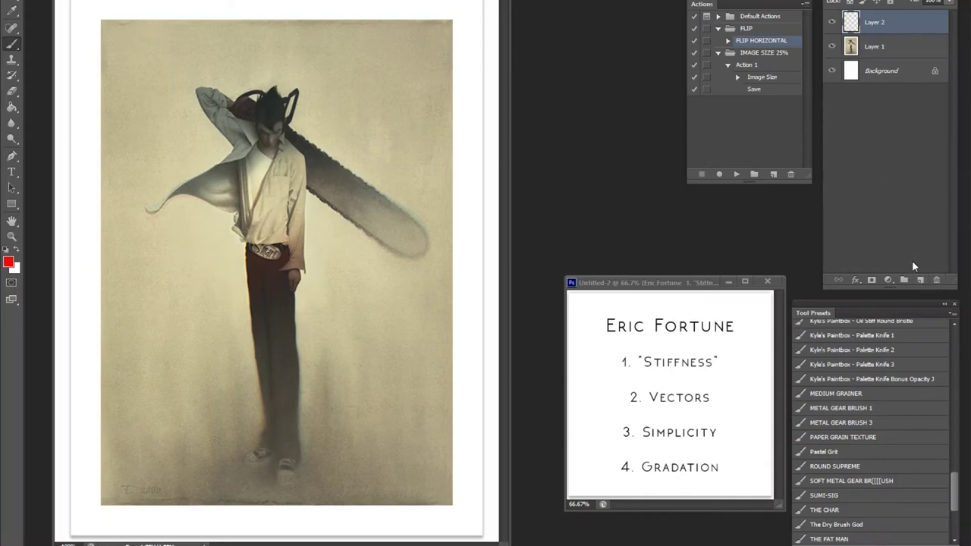
mouse_move(276, 95)
mouse_down()
mouse_move(265, 302)
mouse_move(287, 459)
mouse_up()
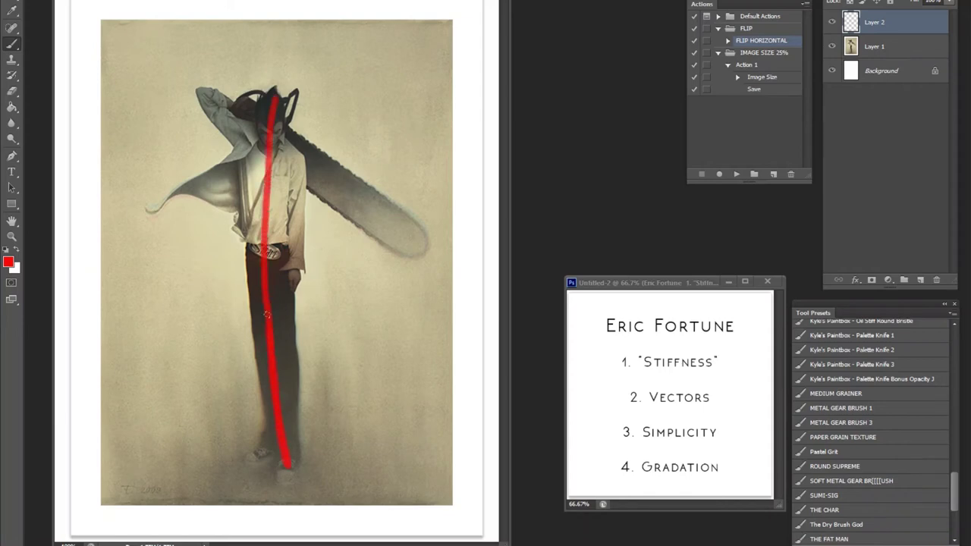
mouse_move(267, 314)
mouse_down()
mouse_move(281, 84)
mouse_move(273, 95)
mouse_up()
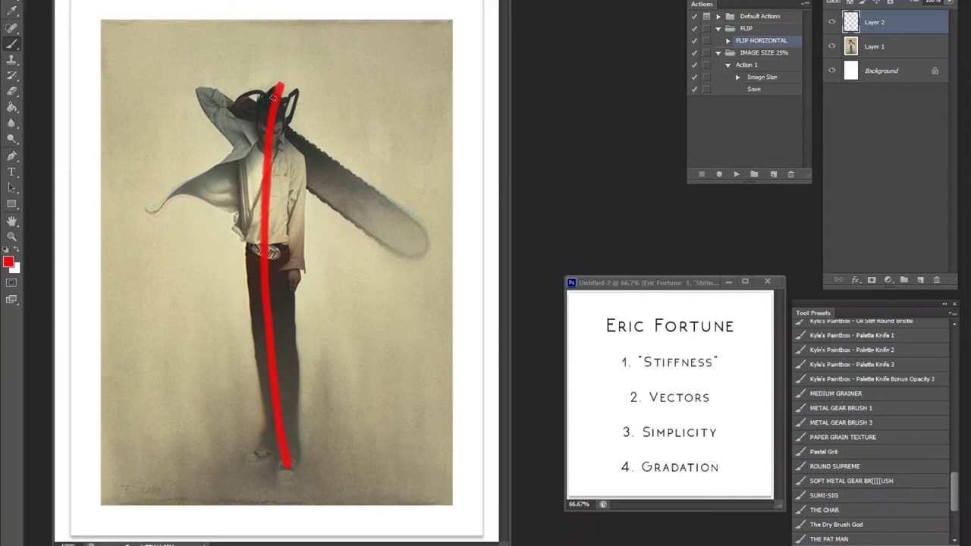
Step: Replace the red-line layer with a fresh empty one, then try and undo a red torso circle
click(936, 280)
click(918, 279)
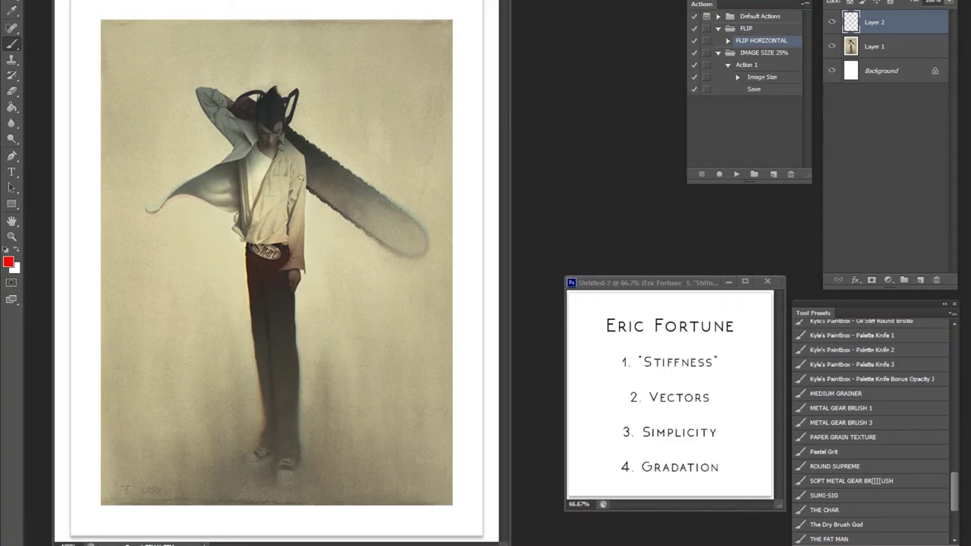
mouse_move(265, 135)
mouse_down()
mouse_move(223, 141)
mouse_move(181, 185)
mouse_move(261, 271)
mouse_move(345, 186)
mouse_up()
key(ctrl+z)
Step: Drag a top-to-bottom red-to-white gradient over Layer 2 with the Gradient Tool
right_click(12, 106)
click(67, 105)
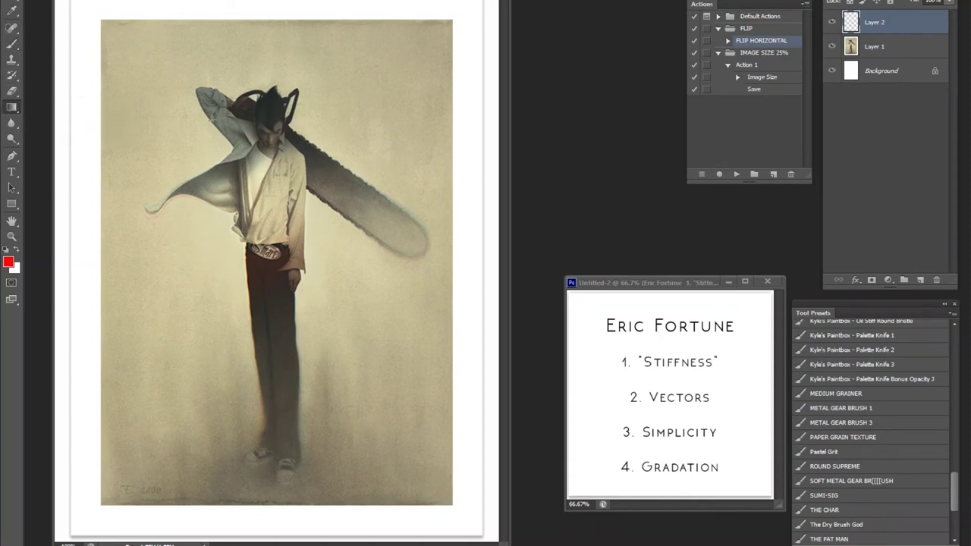
drag(310, 81, 308, 450)
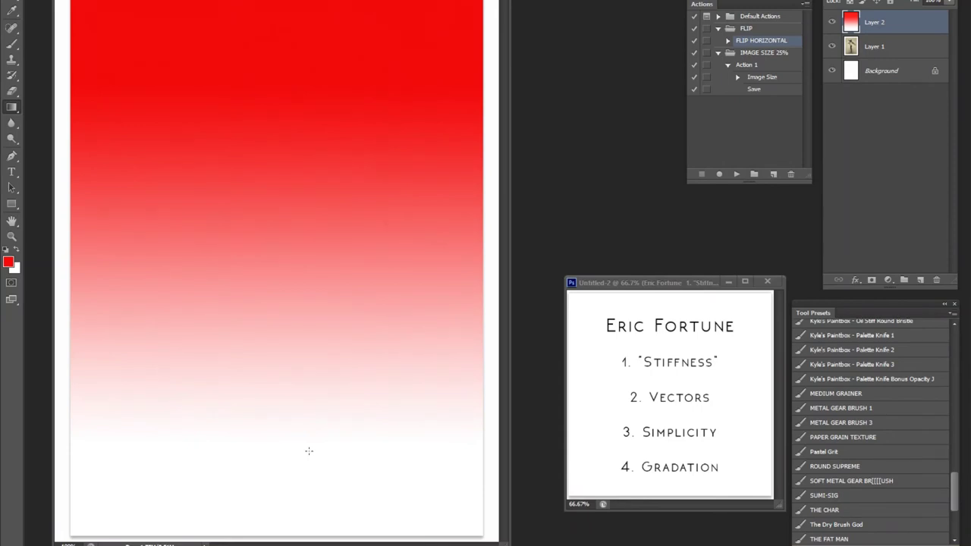
Step: Undo the red gradient and zoom in on the chainsaw blade
key(ctrl+z)
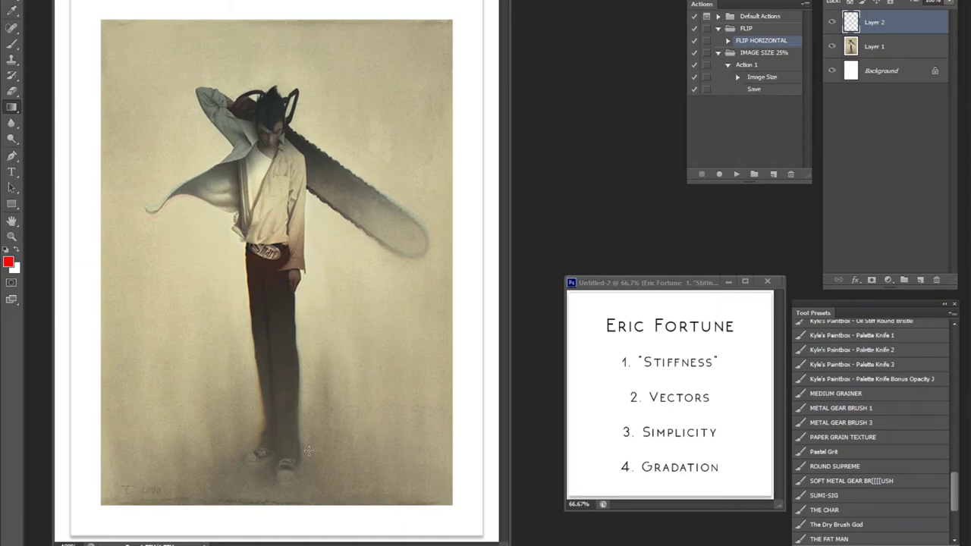
key(b)
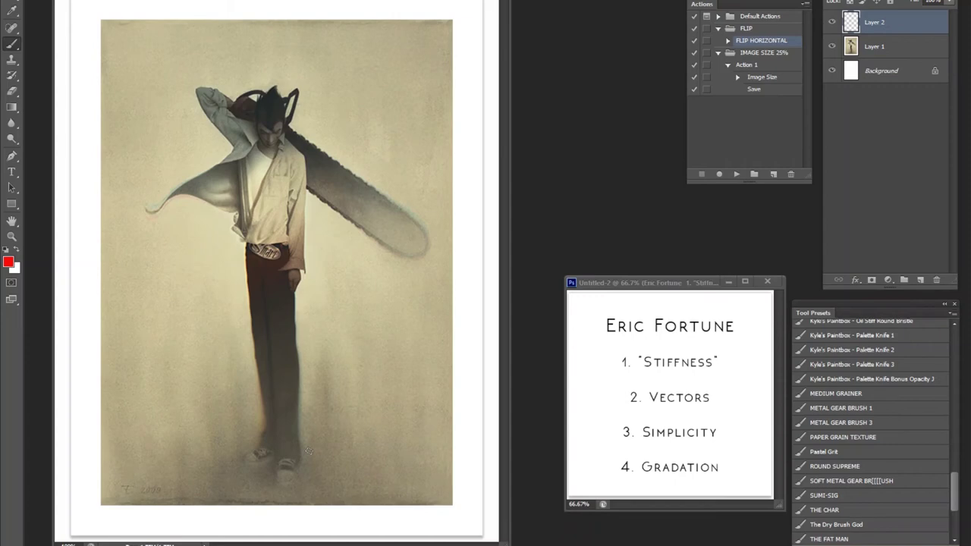
key(z)
click(363, 159)
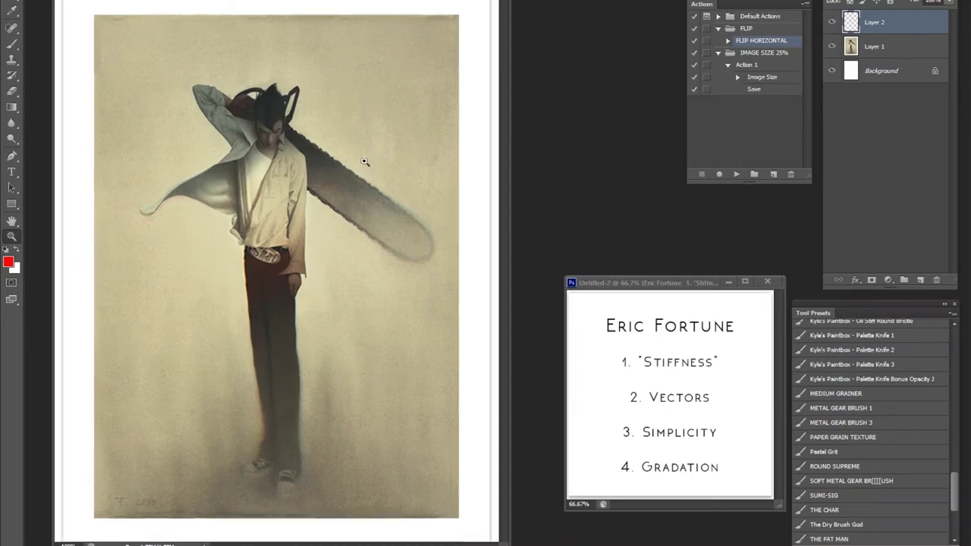
click(355, 206)
Step: Try a red circle around the blade, undo it, and zoom back out
key(b)
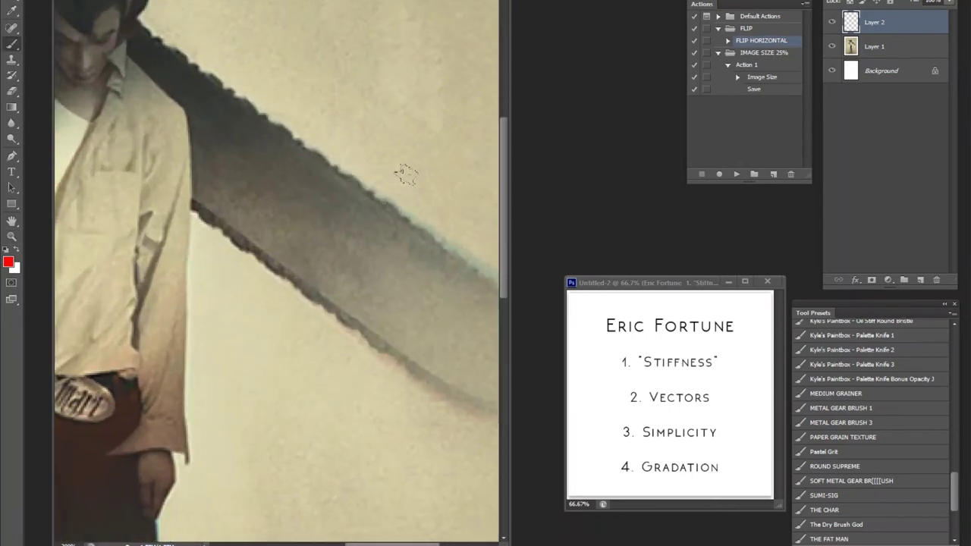
mouse_move(395, 155)
mouse_down()
mouse_move(294, 125)
mouse_move(222, 307)
mouse_move(382, 376)
mouse_move(485, 226)
mouse_move(332, 126)
mouse_up()
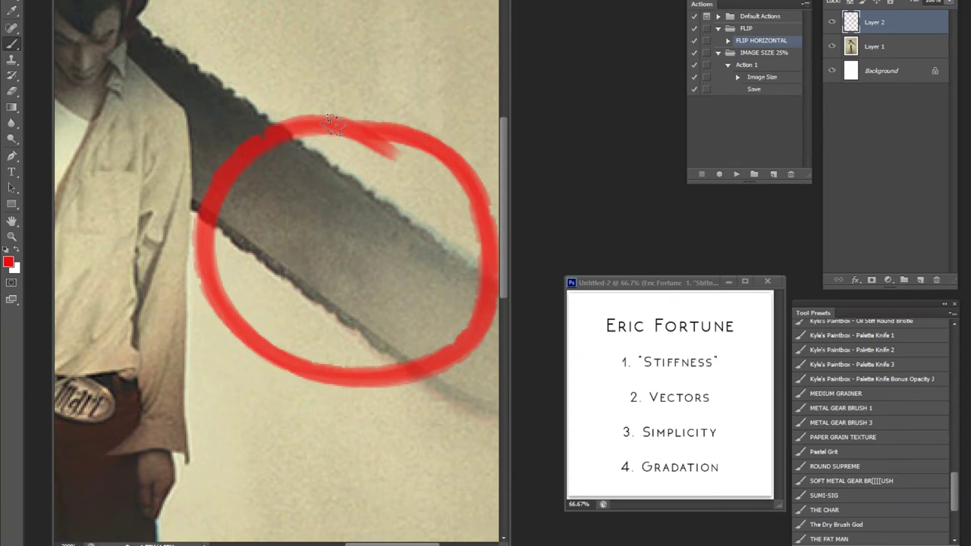
key(ctrl+z)
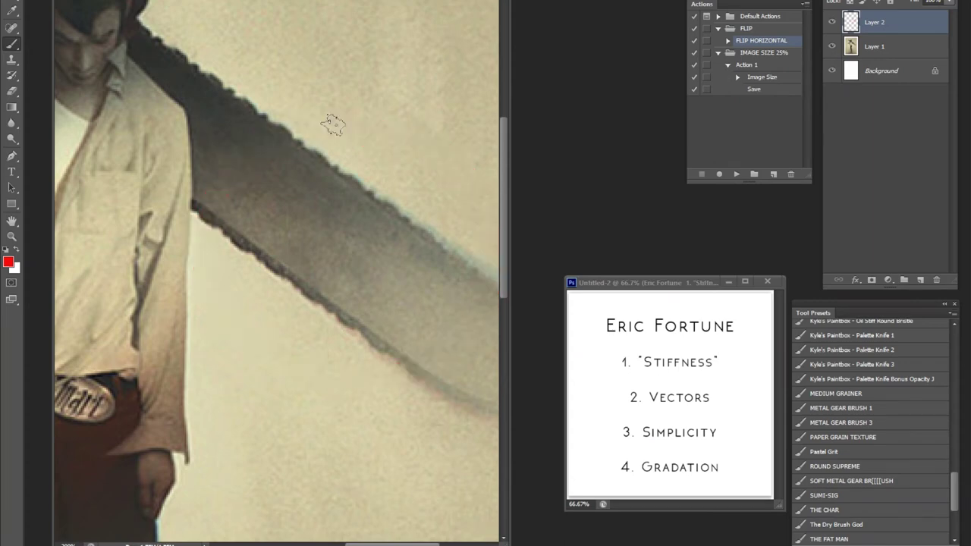
key(z)
alt+click(407, 295)
Step: Zoom out, test and undo a red-to-white gradient, then loop red around the head and shoulder
alt+click(424, 287)
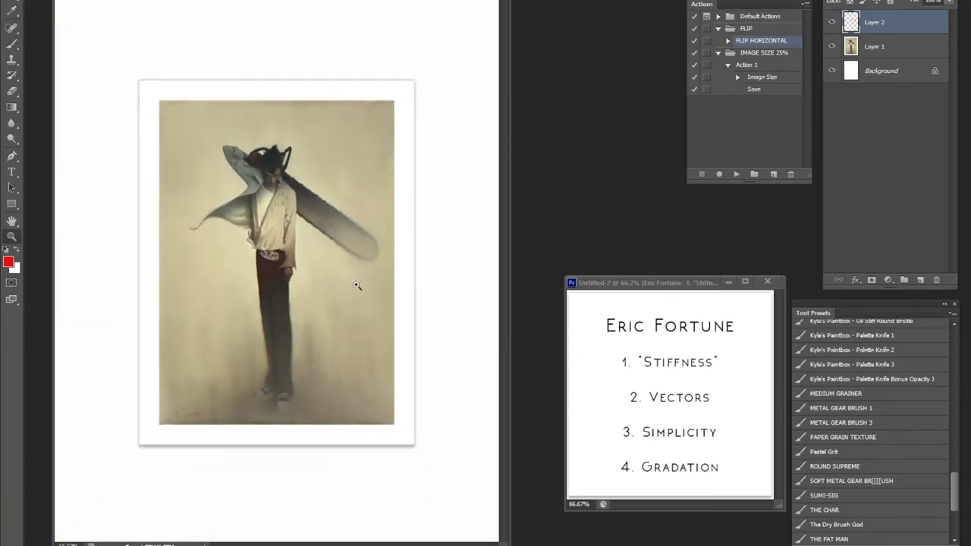
key(b)
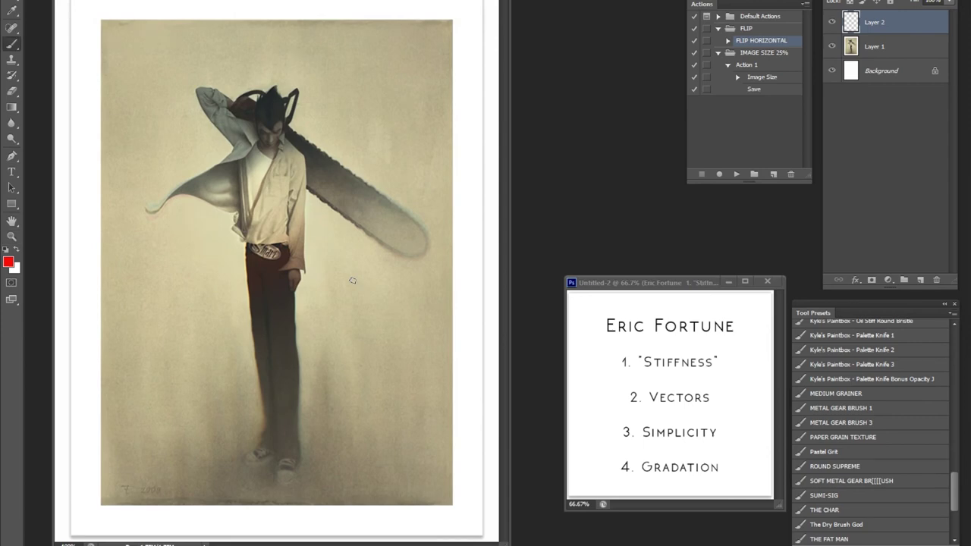
key(g)
drag(302, 81, 324, 412)
key(ctrl+z)
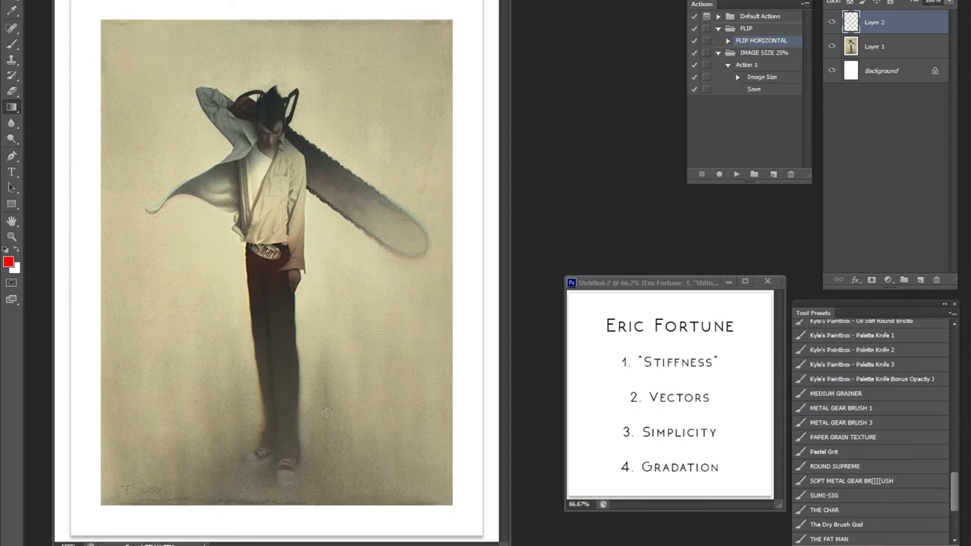
key(b)
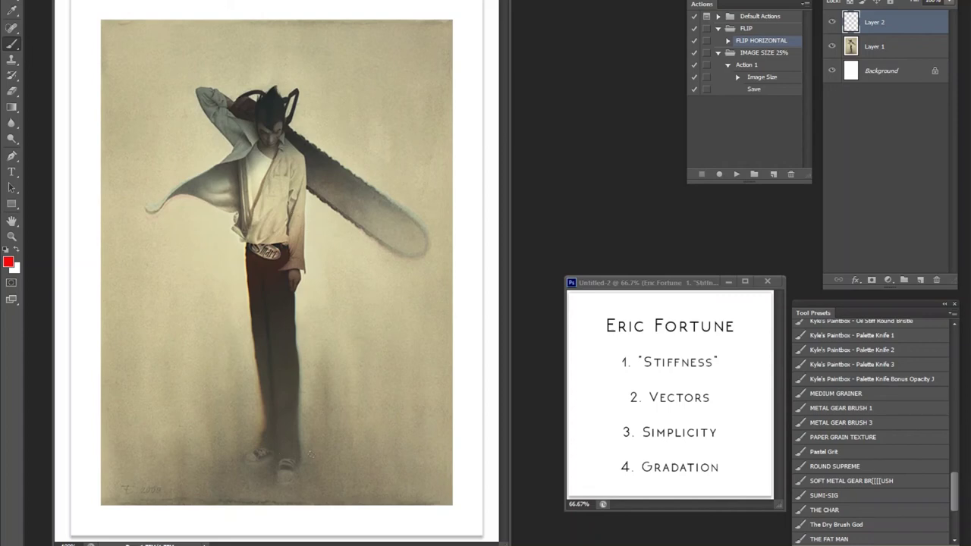
mouse_move(208, 65)
mouse_down()
mouse_move(199, 67)
mouse_move(266, 171)
mouse_move(155, 98)
mouse_move(270, 155)
mouse_up()
Step: Paint red arcs over the loop and head, then step back to remove them and the loop
drag(241, 54, 287, 95)
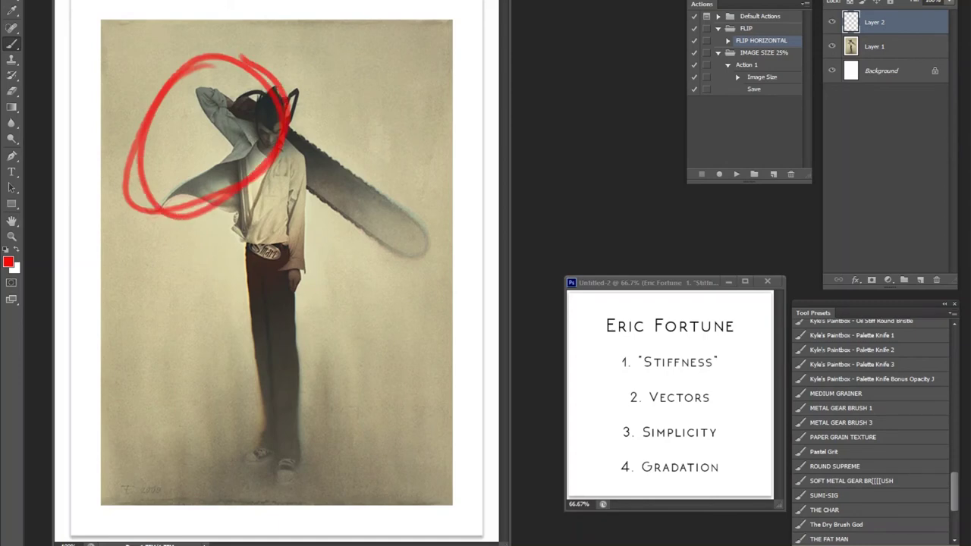
mouse_move(247, 131)
mouse_down()
mouse_move(285, 159)
mouse_move(293, 225)
mouse_move(308, 203)
mouse_up()
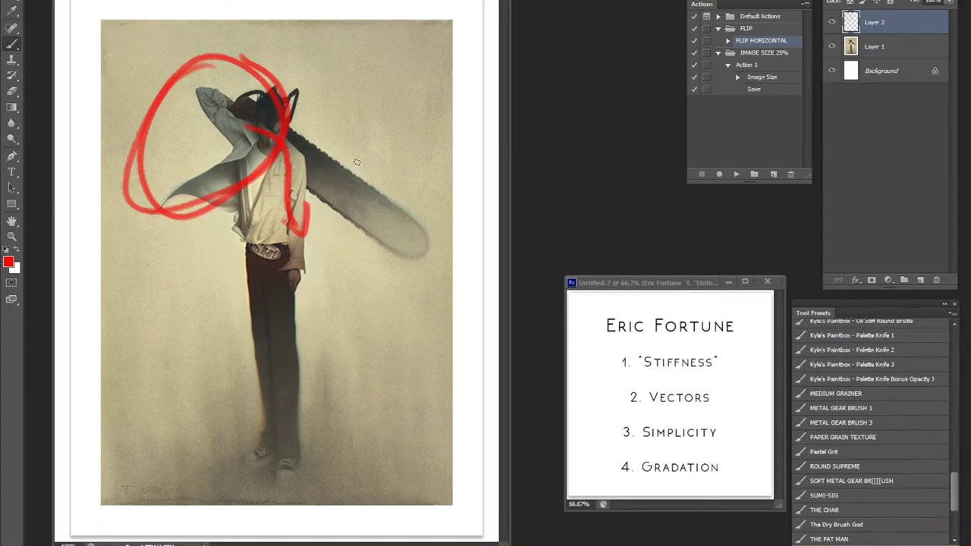
key(ctrl+alt+z)
key(ctrl+alt+z)
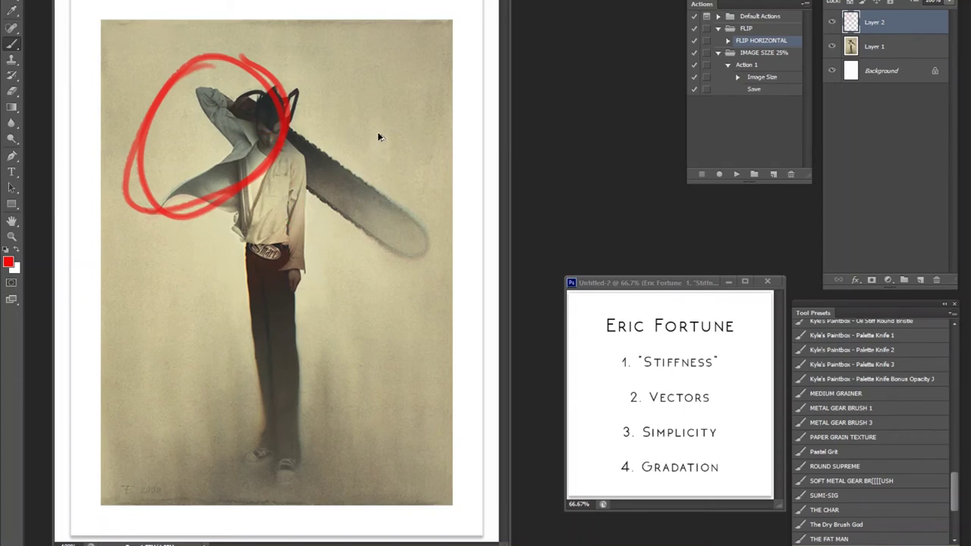
key(ctrl+alt+z)
Step: Circle the raised arm and hook a stroke across the chest, then step back to clear them
mouse_move(221, 65)
mouse_down()
mouse_move(238, 208)
mouse_move(228, 55)
mouse_up()
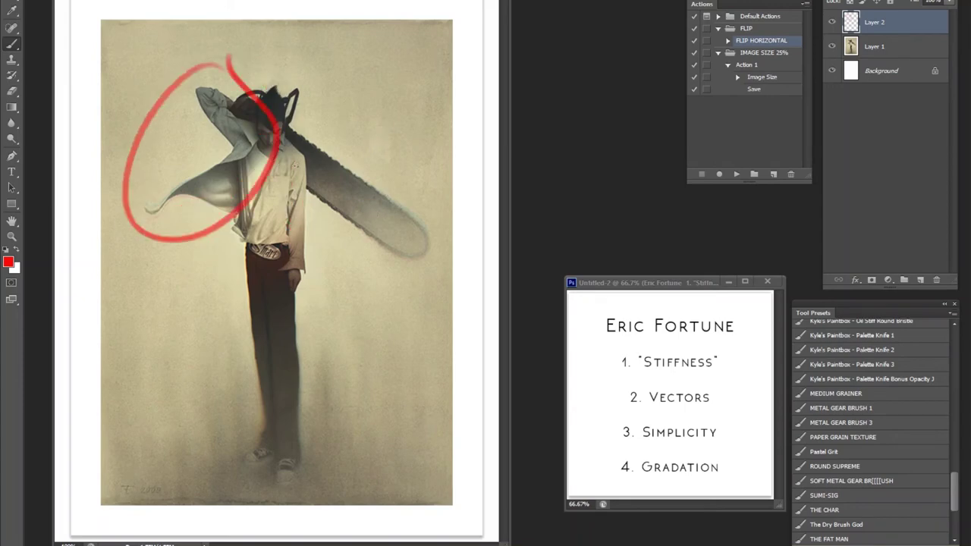
drag(224, 185, 294, 231)
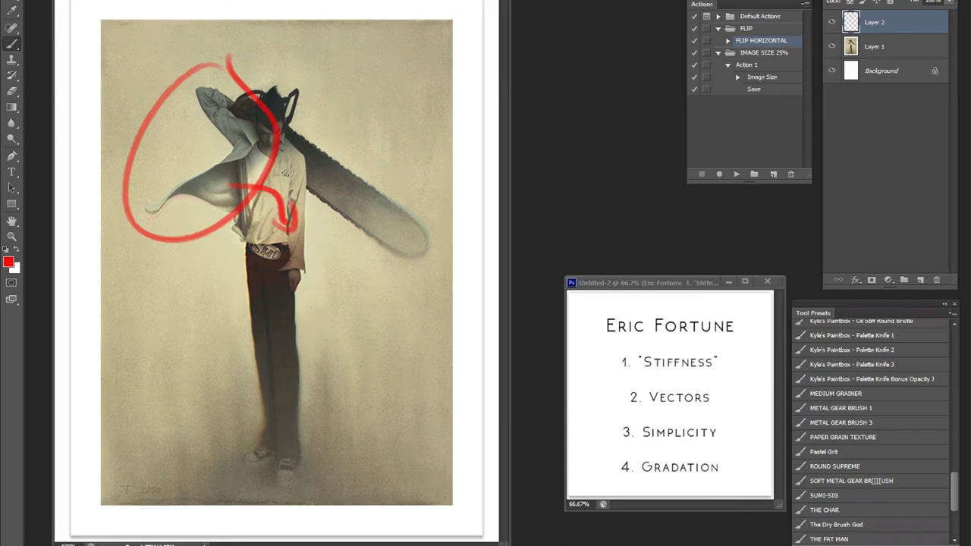
key(ctrl+alt+z)
key(ctrl+alt+z)
key(ctrl+alt+z)
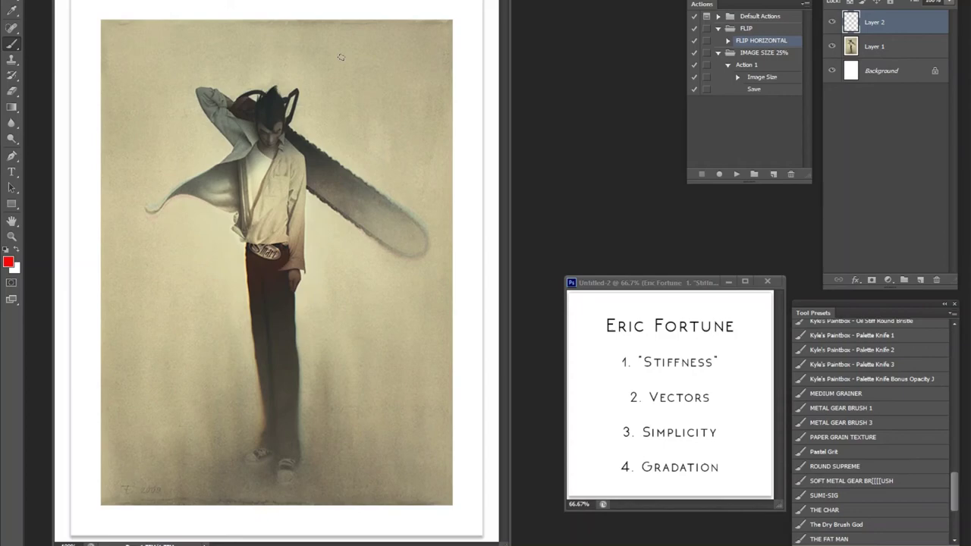
Step: Zoom in on the shirt and belt, try and undo a red ellipse, then zoom out
key(z)
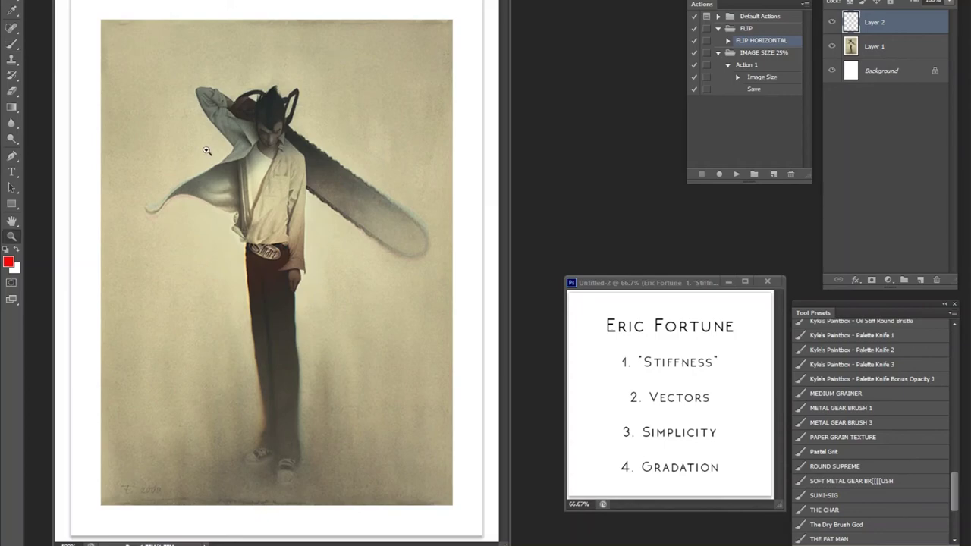
mouse_move(258, 198)
mouse_down()
mouse_move(434, 408)
mouse_move(438, 385)
mouse_move(425, 376)
mouse_up()
key(z)
mouse_move(342, 60)
mouse_down()
mouse_move(277, 507)
mouse_move(445, 152)
mouse_move(319, 34)
mouse_up()
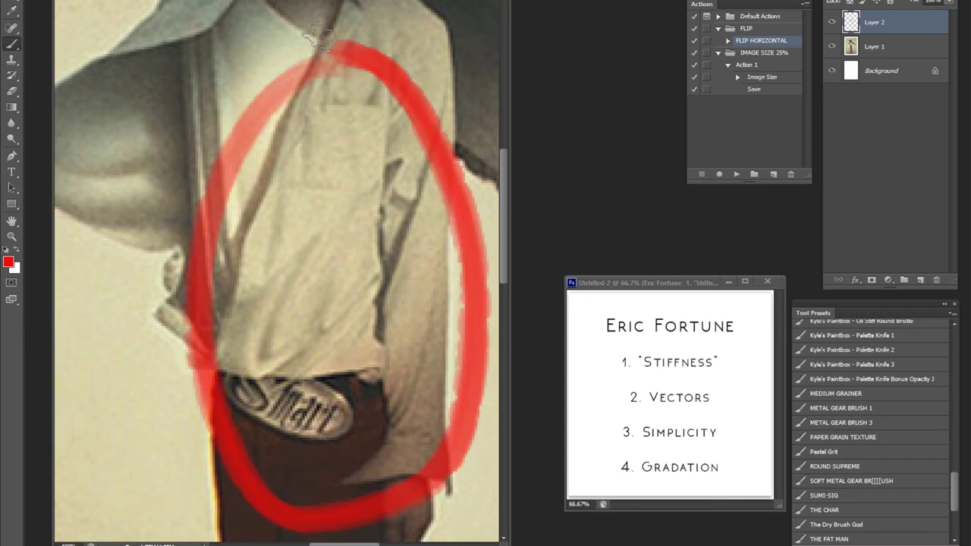
key(ctrl+z)
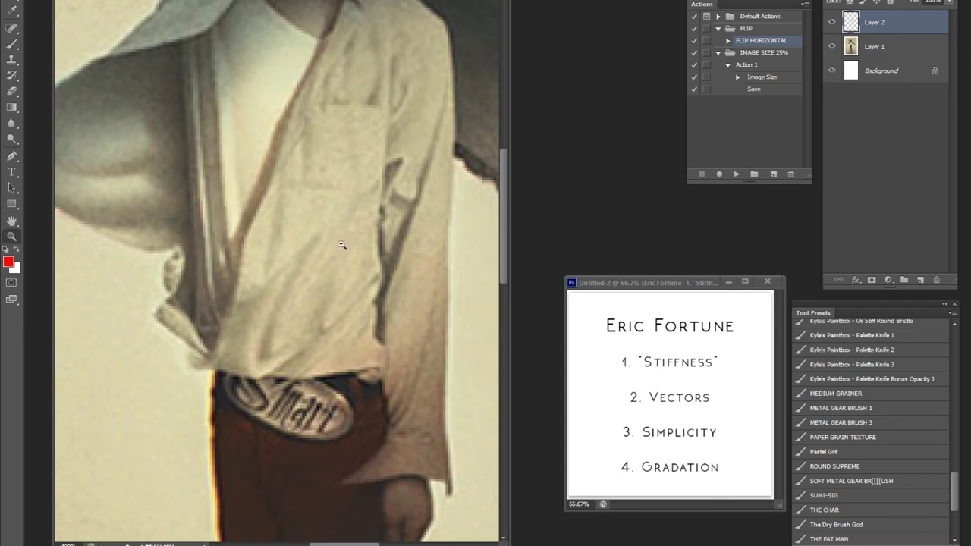
key(ctrl+minus)
Step: Drag a vertical red-to-white gradient across Layer 2, then zoom out to the whole page
key(g)
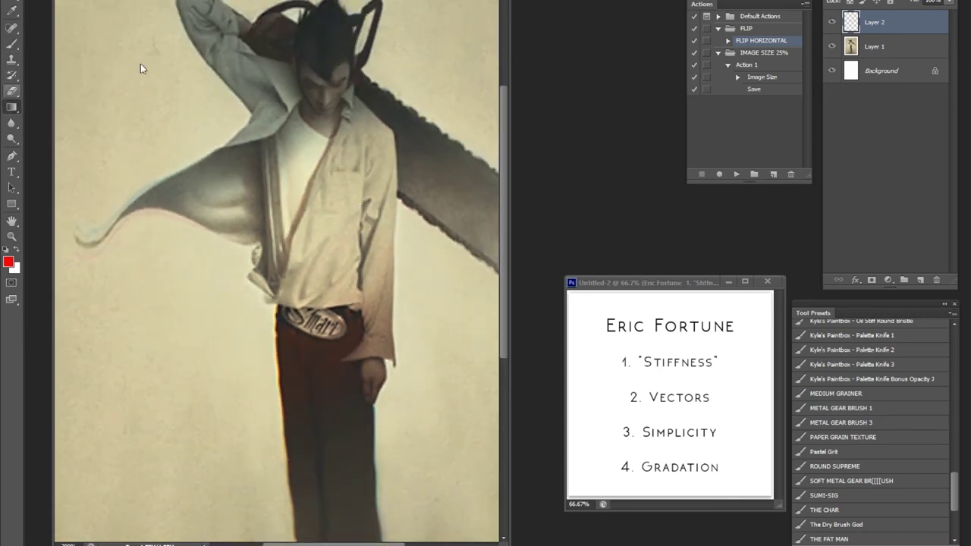
drag(250, 159, 251, 334)
key(z)
alt+click(386, 360)
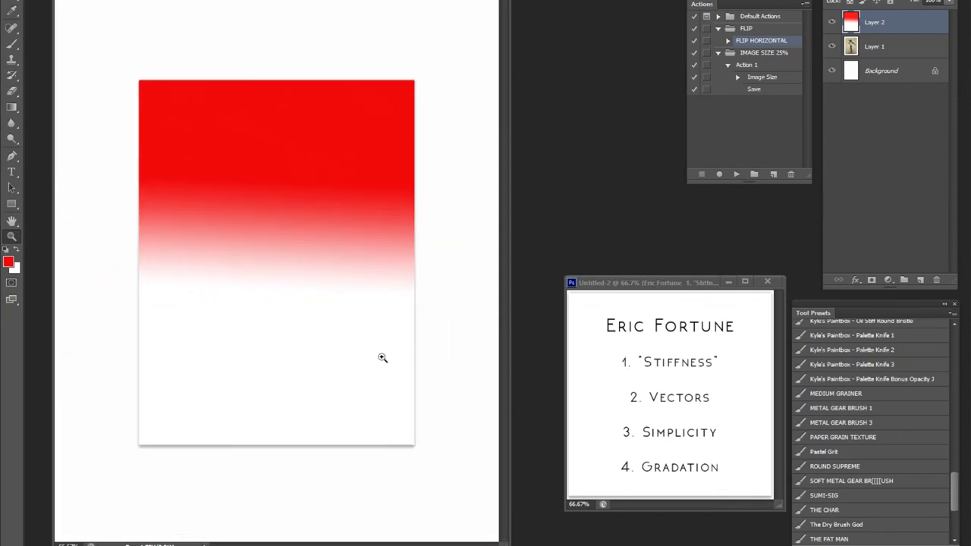
Step: Undo the gradient, zoom in, and try and remove red arcs and an arrow over the legs
key(ctrl+z)
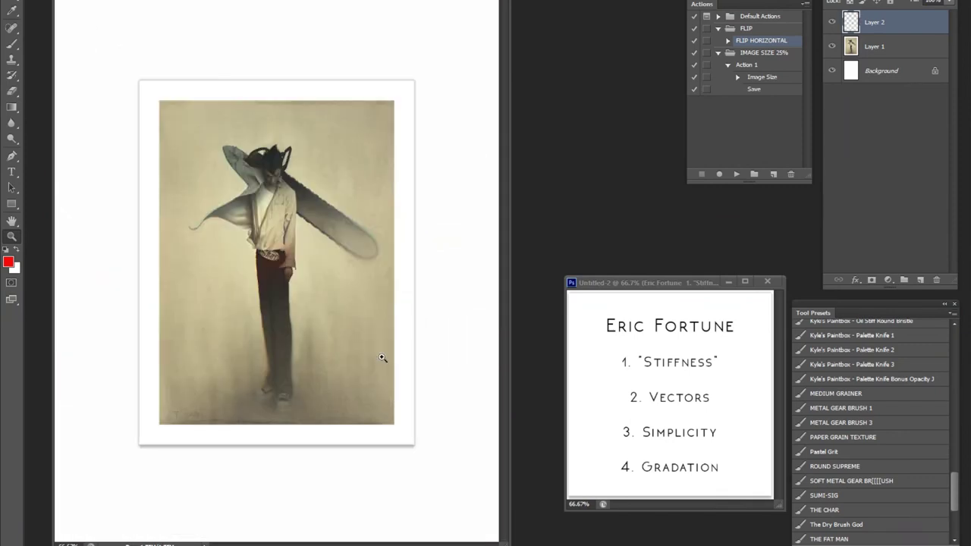
key(ctrl+plus)
key(b)
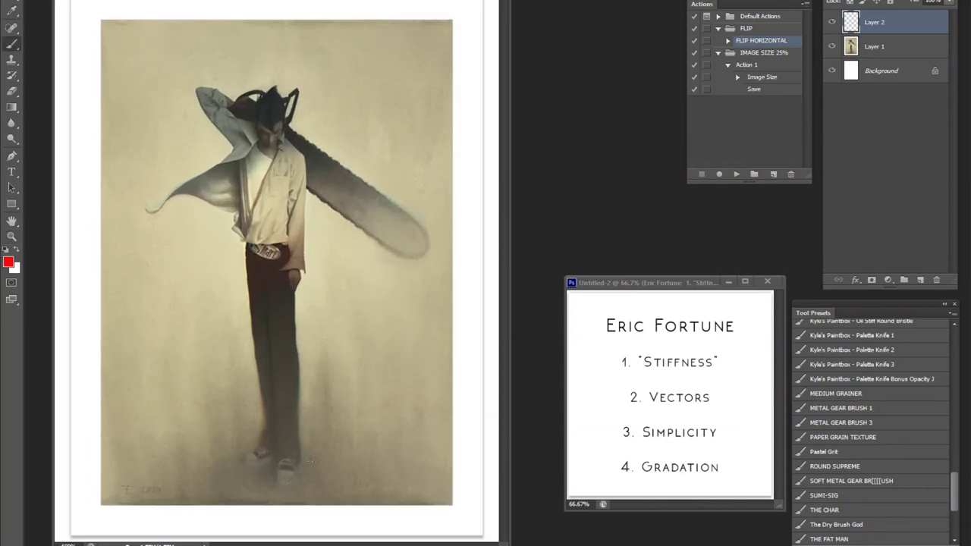
mouse_move(296, 383)
mouse_down()
mouse_move(226, 416)
mouse_move(294, 366)
mouse_move(241, 484)
mouse_move(267, 347)
mouse_up()
key(ctrl+z)
mouse_move(279, 404)
mouse_down()
mouse_move(261, 271)
mouse_move(251, 287)
mouse_move(270, 271)
mouse_move(283, 289)
mouse_up()
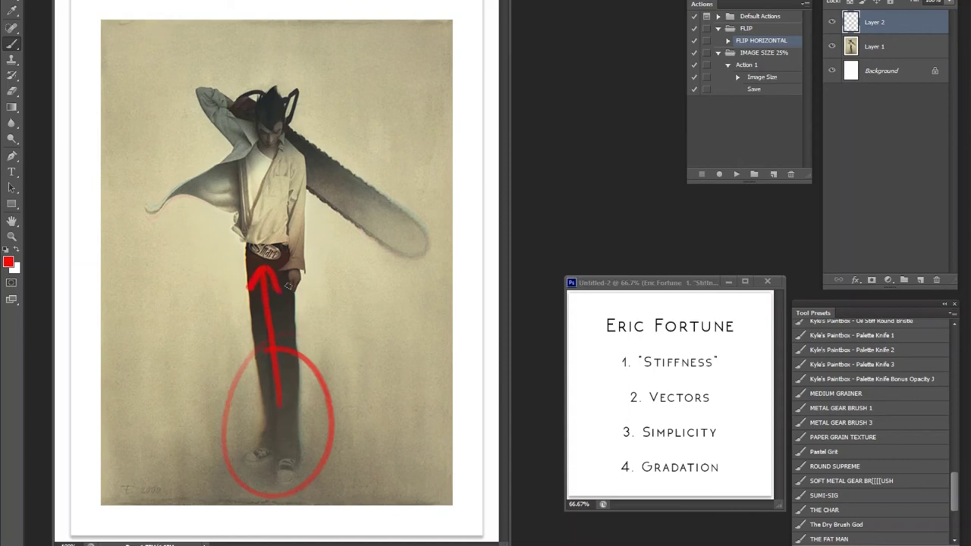
key(ctrl+alt+z)
key(ctrl+alt+z)
key(ctrl+alt+z)
key(ctrl+alt+z)
key(ctrl+alt+z)
Step: Paint a long red arrow from feet to neck and a head circle, then undo them all
drag(303, 489, 274, 136)
drag(258, 172, 274, 138)
mouse_move(274, 138)
mouse_down()
mouse_move(260, 168)
mouse_move(293, 158)
mouse_up()
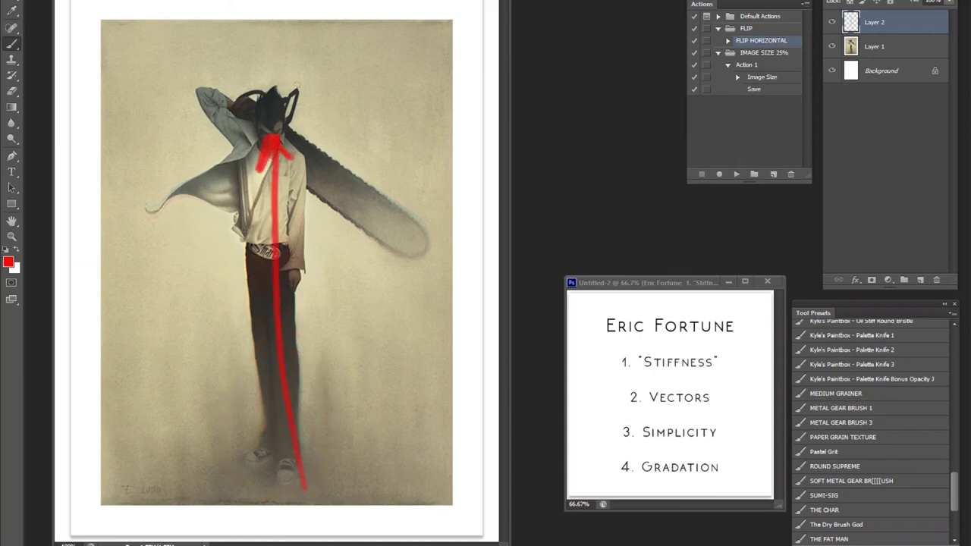
mouse_move(288, 57)
mouse_down()
mouse_move(307, 252)
mouse_move(161, 147)
mouse_move(373, 85)
mouse_up()
key(ctrl+alt+z)
key(ctrl+alt+z)
key(ctrl+alt+z)
key(ctrl+alt+z)
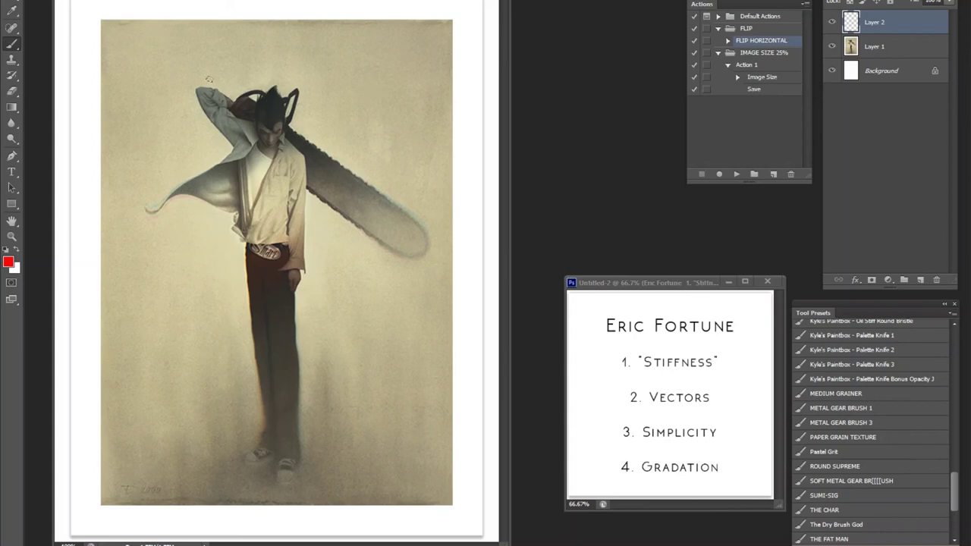
mouse_move(202, 70)
mouse_down()
mouse_move(212, 165)
mouse_move(306, 205)
mouse_move(361, 160)
mouse_move(226, 71)
mouse_up()
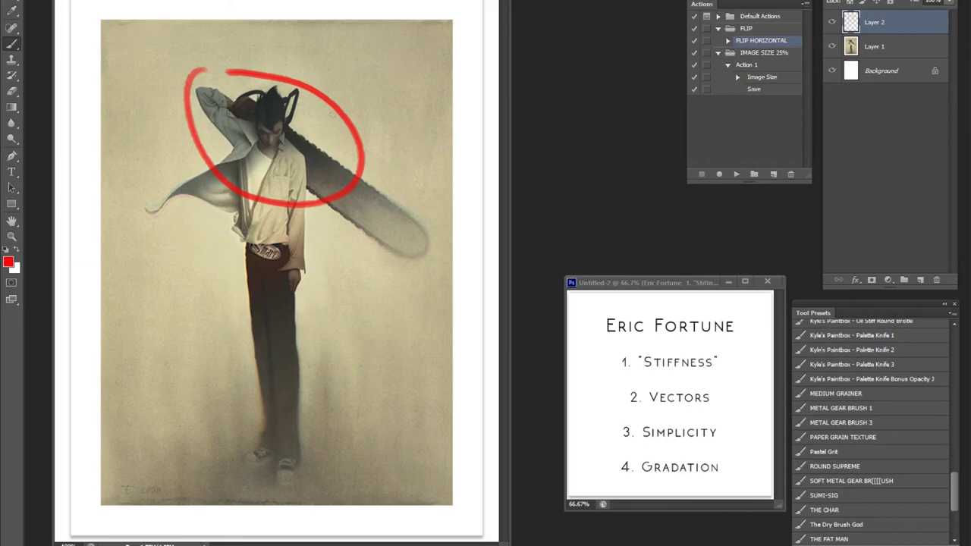
mouse_move(296, 91)
mouse_down()
mouse_move(337, 224)
mouse_move(309, 92)
mouse_up()
key(ctrl+z)
mouse_move(292, 126)
mouse_down()
mouse_move(353, 168)
mouse_move(329, 183)
mouse_move(427, 243)
mouse_move(417, 212)
mouse_up()
key(ctrl+z)
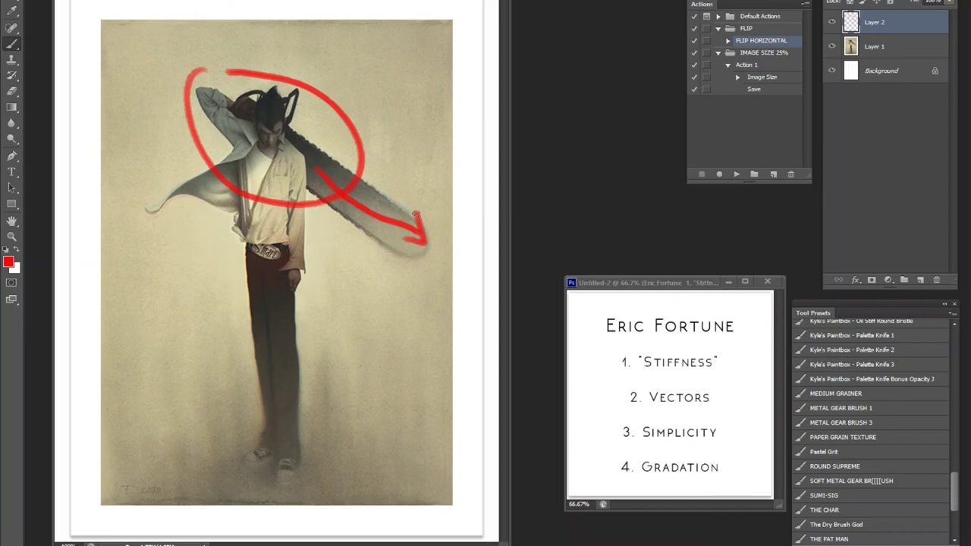
key(ctrl+alt+z)
key(ctrl+alt+z)
key(ctrl+alt+z)
key(ctrl+alt+z)
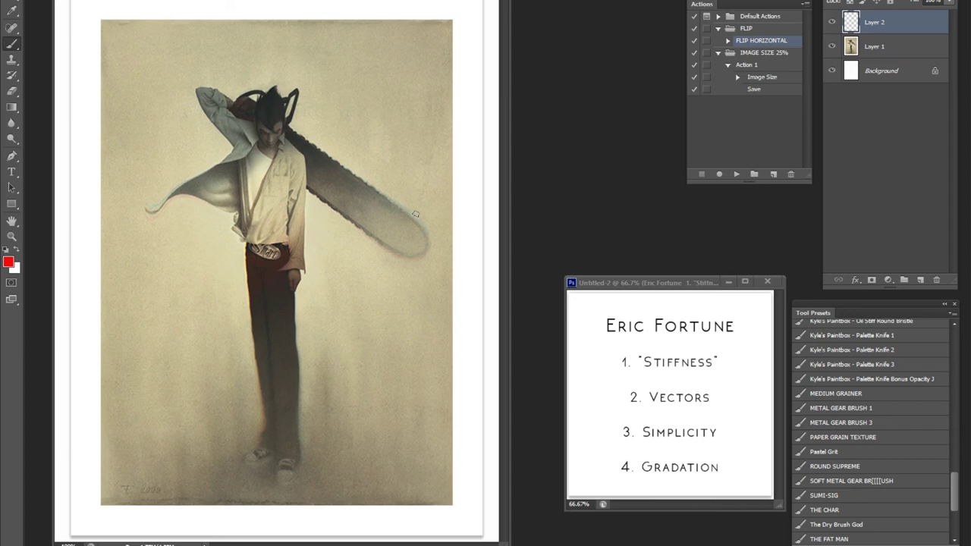
Step: Try red diagonals, a vertical line and a head-to-blade arrow, then undo them all
mouse_move(182, 72)
mouse_down()
mouse_move(445, 286)
mouse_move(276, 152)
mouse_up()
mouse_move(228, 114)
mouse_down()
mouse_move(152, 51)
mouse_move(235, 105)
mouse_move(450, 317)
mouse_up()
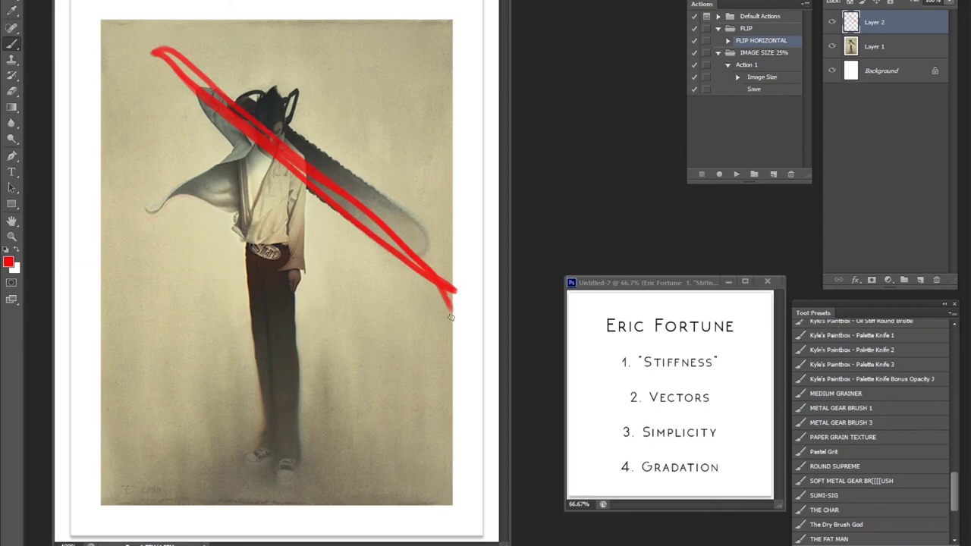
drag(261, 152, 261, 431)
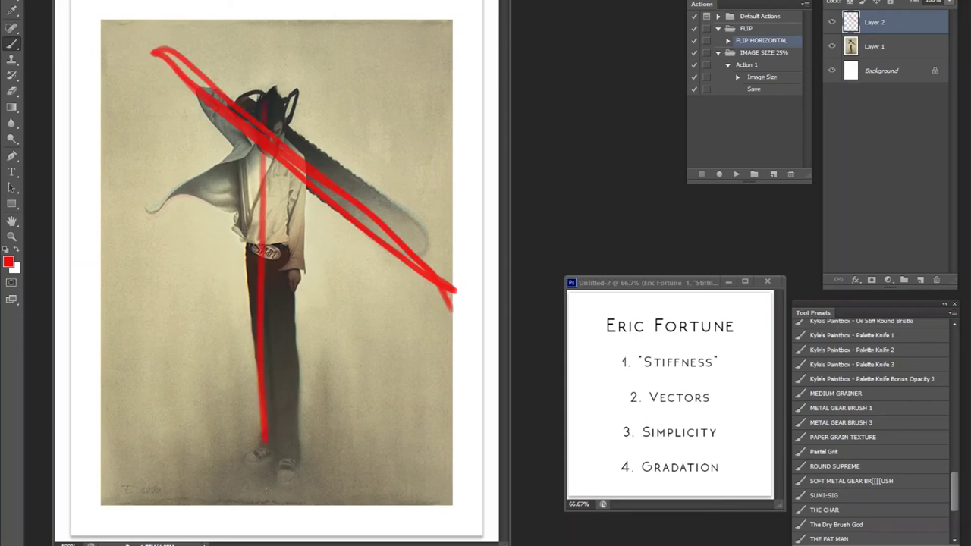
key(ctrl+z)
key(ctrl+z)
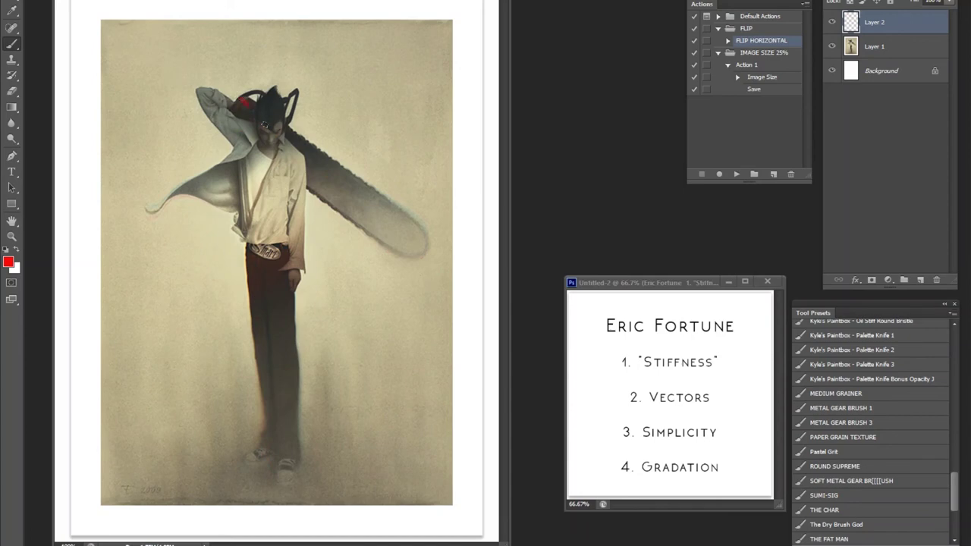
mouse_move(237, 98)
mouse_down()
mouse_move(455, 291)
mouse_move(450, 253)
mouse_up()
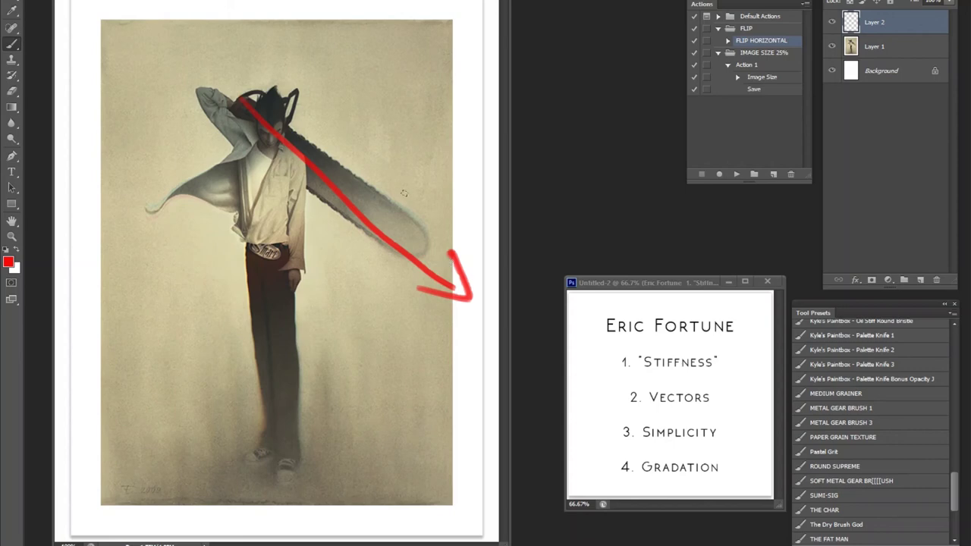
key(ctrl+alt+z)
key(ctrl+alt+z)
Step: Sample a dark colour from the painting, test-dab it on the blade, and undo the dab
alt+click(305, 135)
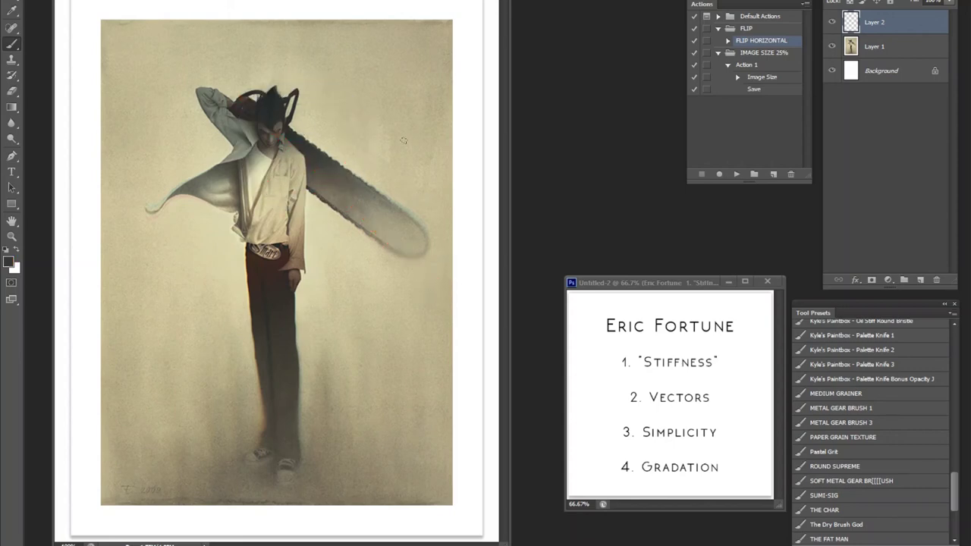
mouse_move(310, 161)
mouse_down()
mouse_move(367, 222)
mouse_move(386, 214)
mouse_move(394, 221)
mouse_move(416, 233)
mouse_up()
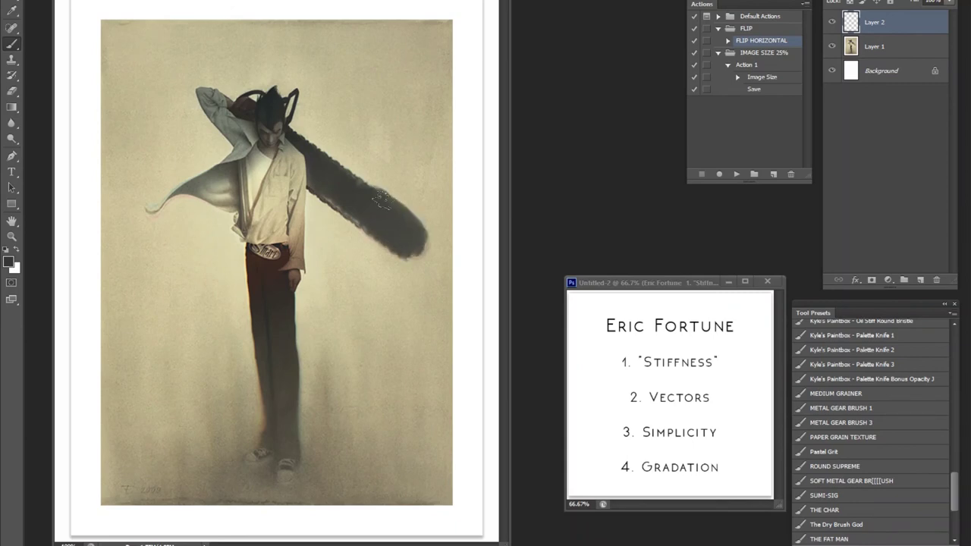
key(ctrl+z)
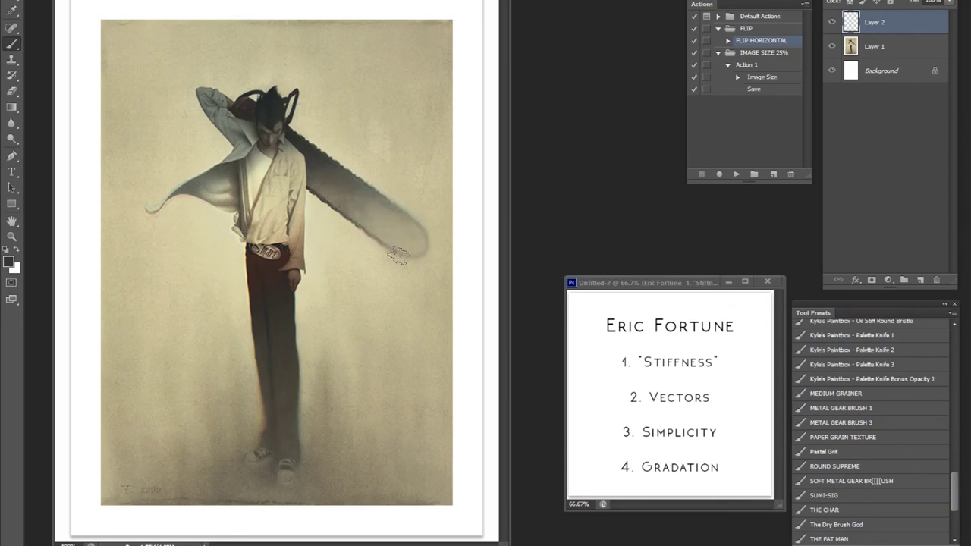
key(i)
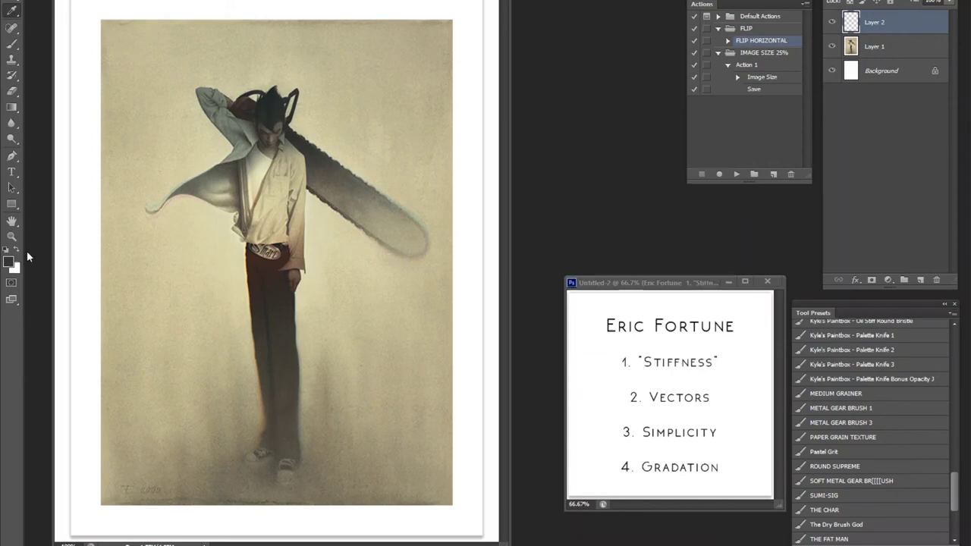
click(8, 261)
Step: Switch the paint colour to pink, then try and undo circles around the head and shoulder
click(585, 199)
click(559, 168)
click(698, 156)
key(b)
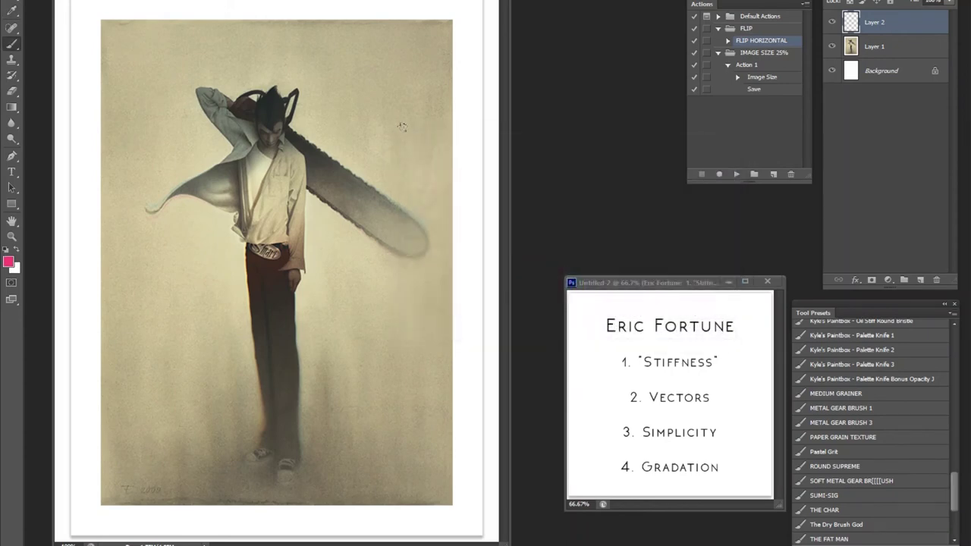
mouse_move(298, 82)
mouse_down()
mouse_move(254, 76)
mouse_move(357, 205)
mouse_move(304, 85)
mouse_move(227, 70)
mouse_move(235, 80)
mouse_up()
key(ctrl+z)
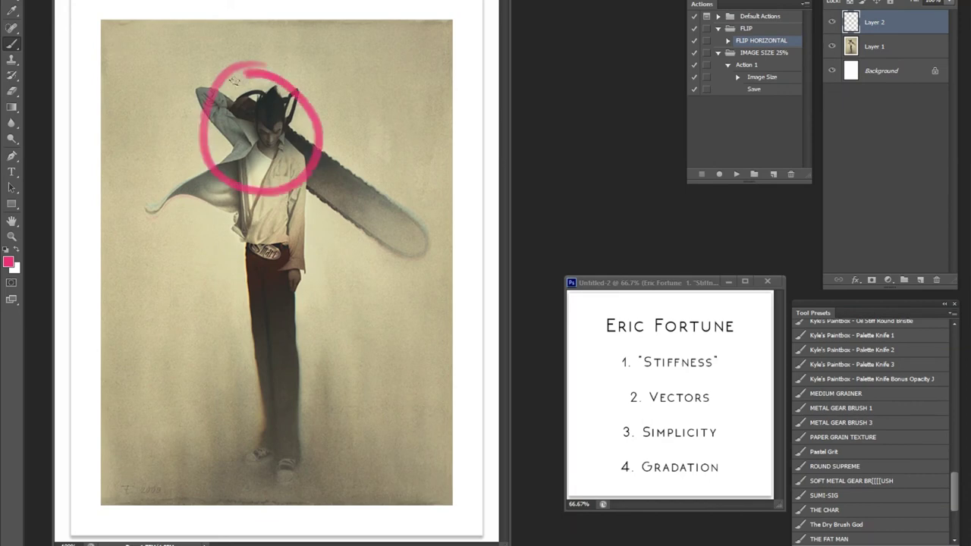
key(ctrl+z)
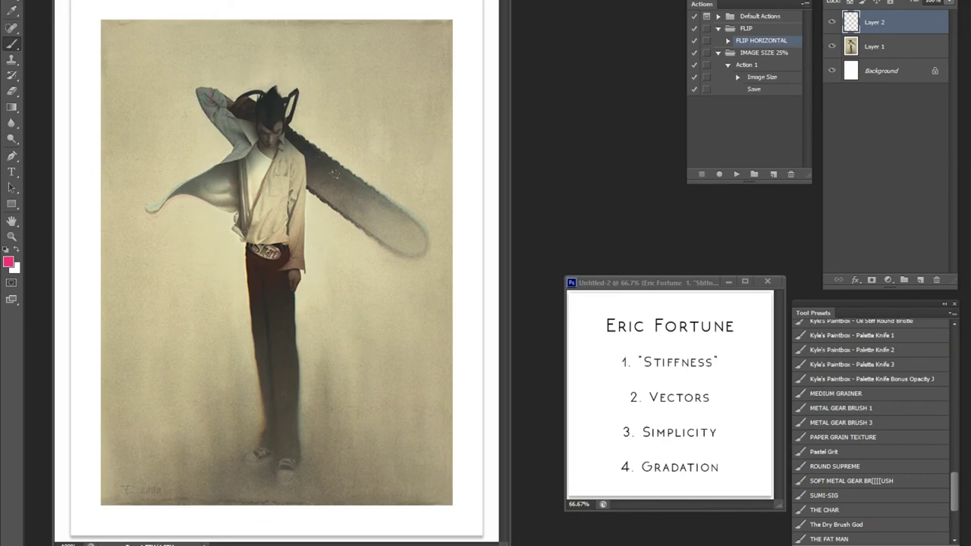
Step: Try two pink strokes along the saw blade, undoing each one
drag(270, 115, 431, 256)
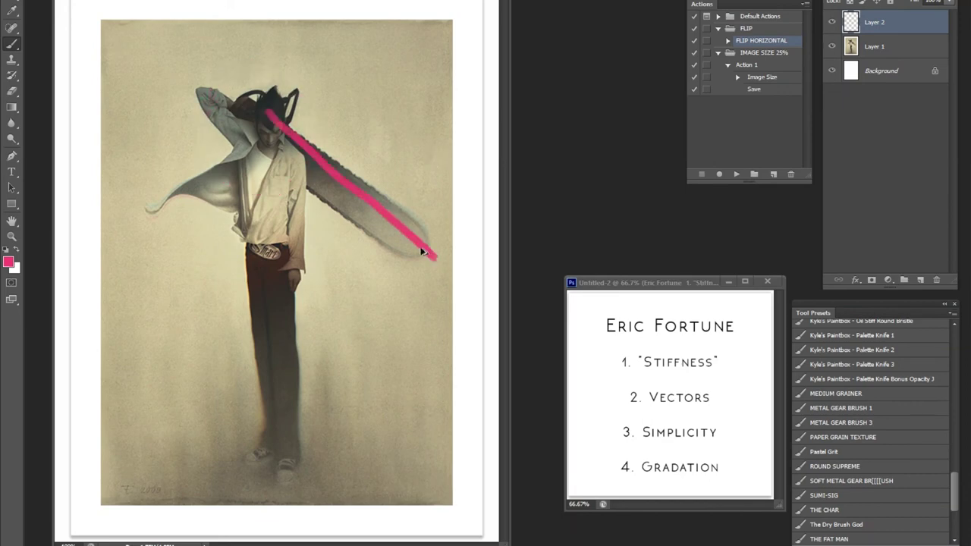
key(ctrl+z)
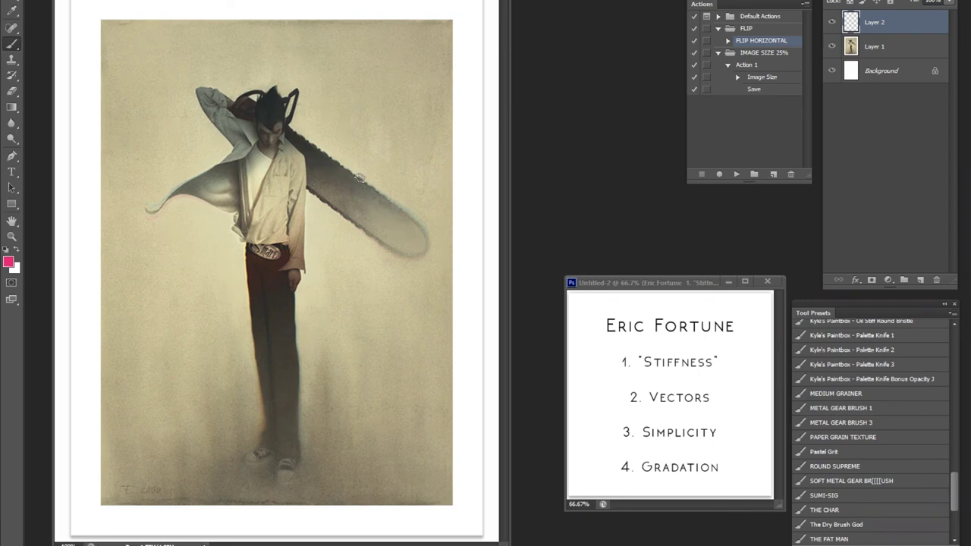
mouse_move(284, 129)
mouse_down()
mouse_move(303, 150)
mouse_move(436, 254)
mouse_up()
key(ctrl+z)
Step: Reset the paint colour to default black, then test and undo a dark blade stroke
key(d)
mouse_move(305, 148)
mouse_down()
mouse_move(323, 189)
mouse_move(319, 170)
mouse_move(325, 181)
mouse_move(339, 175)
mouse_move(353, 212)
mouse_up()
key(ctrl+z)
scroll(888, 492, down, 5)
click(869, 523)
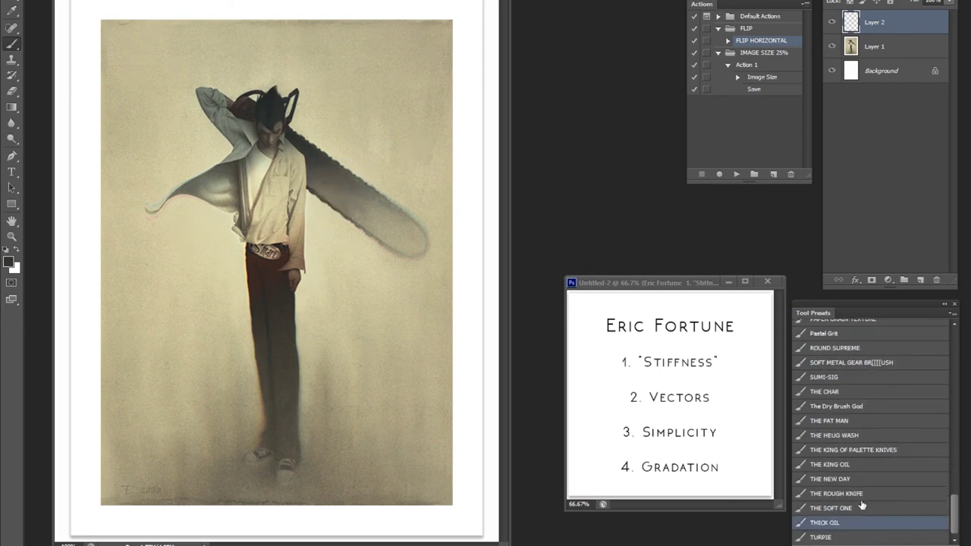
mouse_move(292, 135)
mouse_down()
mouse_move(334, 192)
mouse_move(410, 242)
mouse_move(360, 193)
mouse_move(413, 246)
mouse_move(406, 242)
mouse_up()
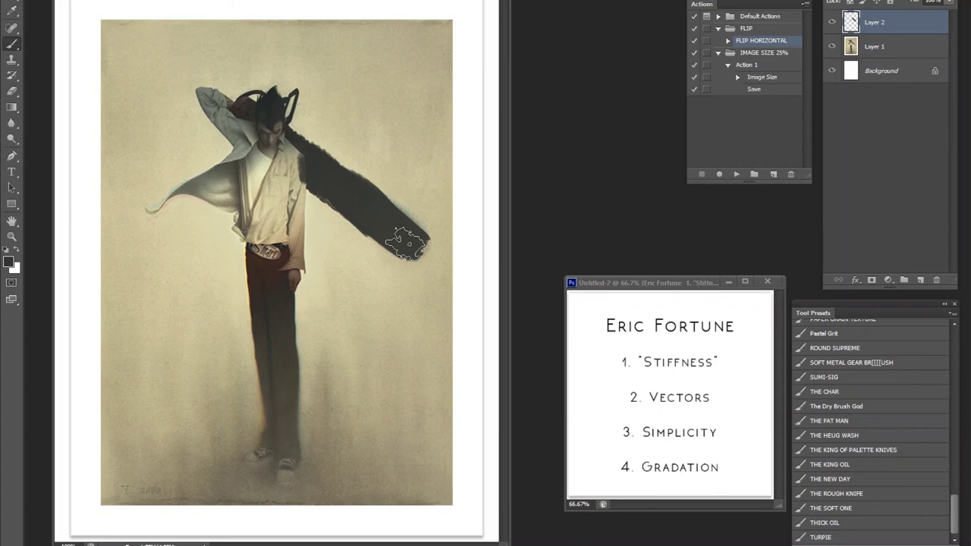
key(ctrl+z)
mouse_move(298, 140)
mouse_down()
mouse_move(365, 225)
mouse_move(398, 243)
mouse_up()
key(ctrl+z)
drag(313, 176, 410, 250)
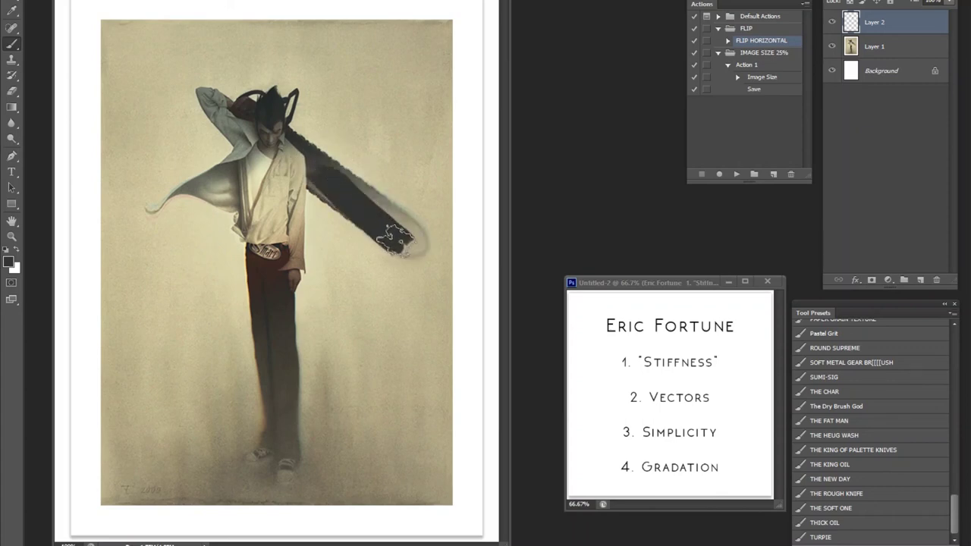
mouse_move(324, 186)
mouse_down()
mouse_move(395, 244)
mouse_move(386, 201)
mouse_move(401, 237)
mouse_move(416, 232)
mouse_move(421, 266)
mouse_move(449, 240)
mouse_move(464, 317)
mouse_up()
key(ctrl+z)
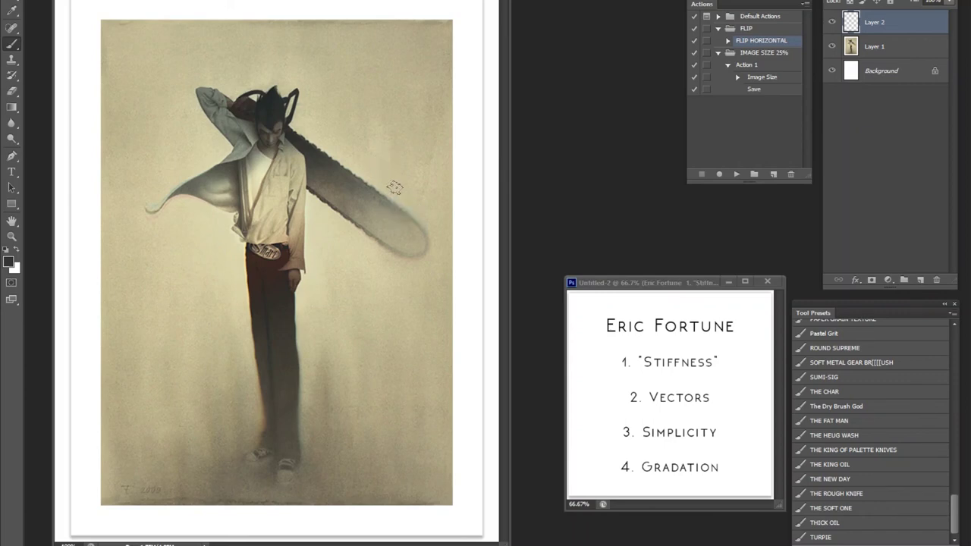
key(z)
Step: On Layer 2, stroke the chainsaw's upper edge, then loop black from the shoulder around the blade tip
click(357, 170)
key(b)
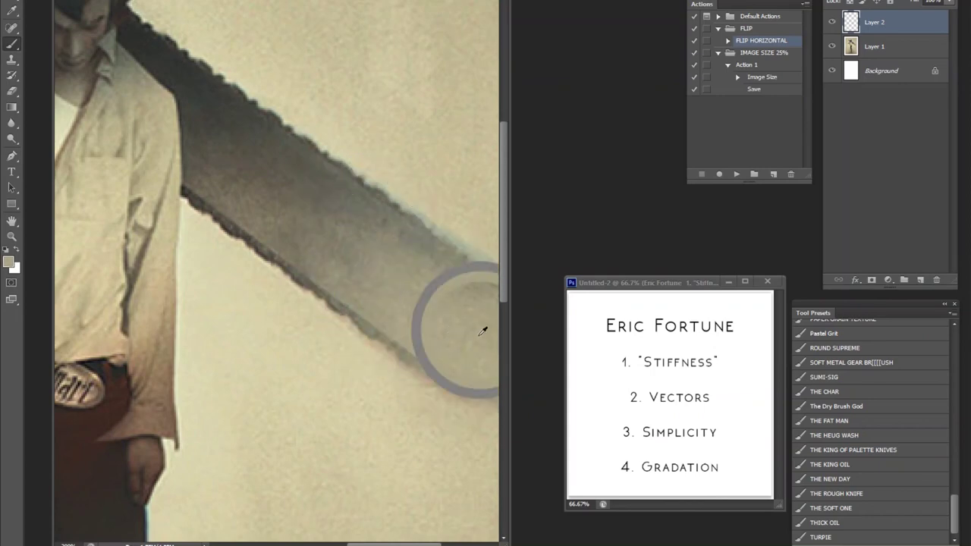
key(z)
alt+click(436, 312)
alt+click(435, 310)
key(b)
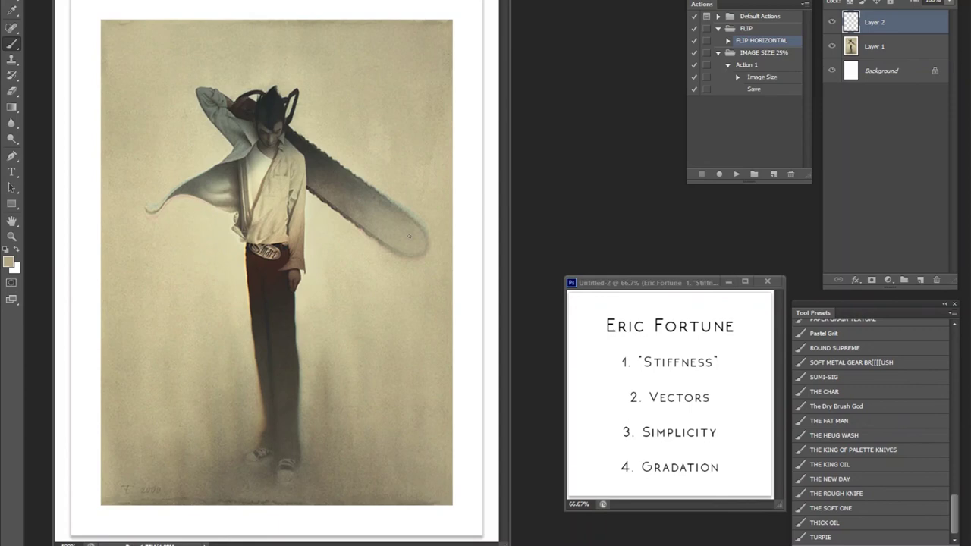
drag(287, 128, 327, 204)
key(d)
mouse_move(290, 124)
mouse_down()
mouse_move(318, 205)
mouse_move(425, 265)
mouse_move(319, 140)
mouse_move(292, 125)
mouse_up()
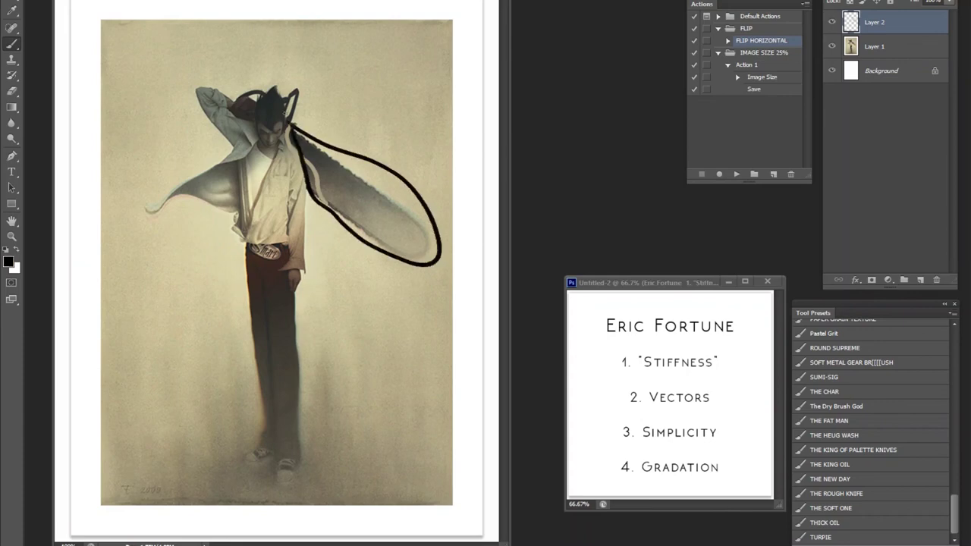